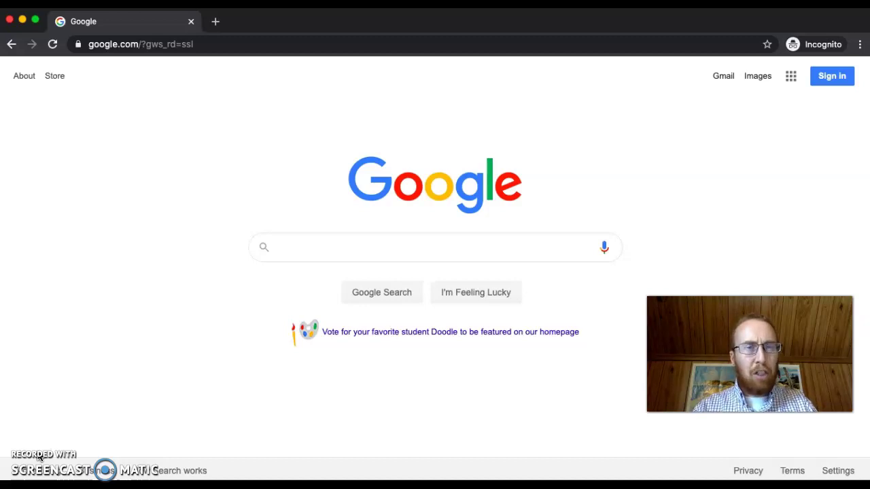
Step: Search Google for 'goshen college library', then go to library.goshen.edu
type("goshen co")
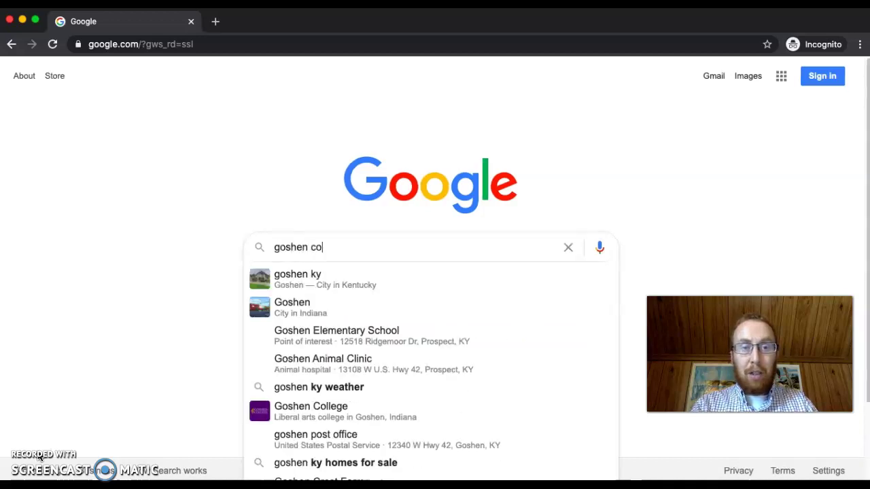
type("llege library")
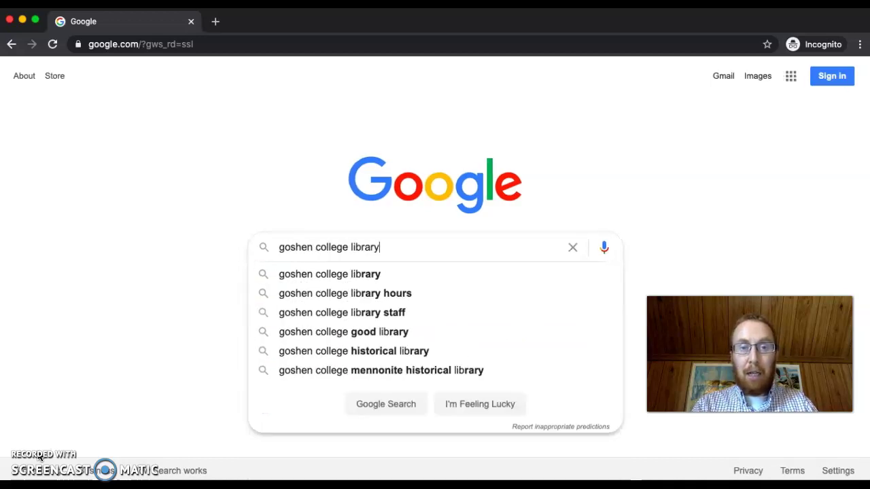
key("Return")
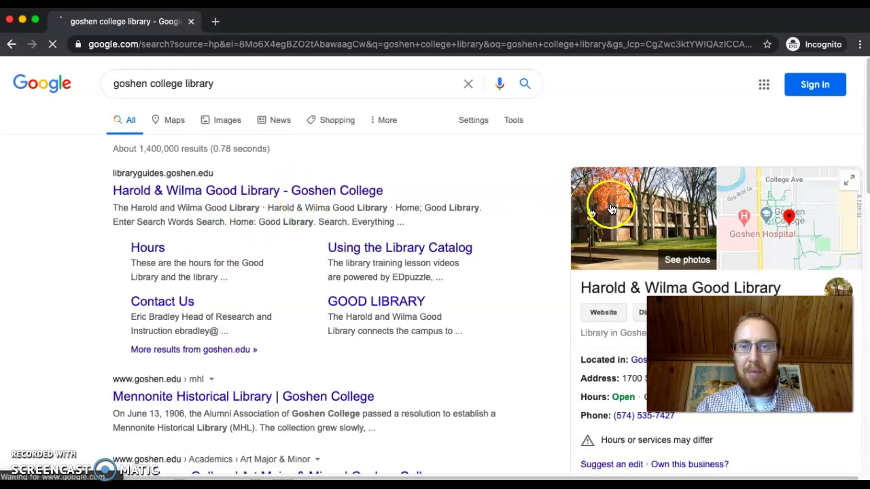
left_click(249, 44)
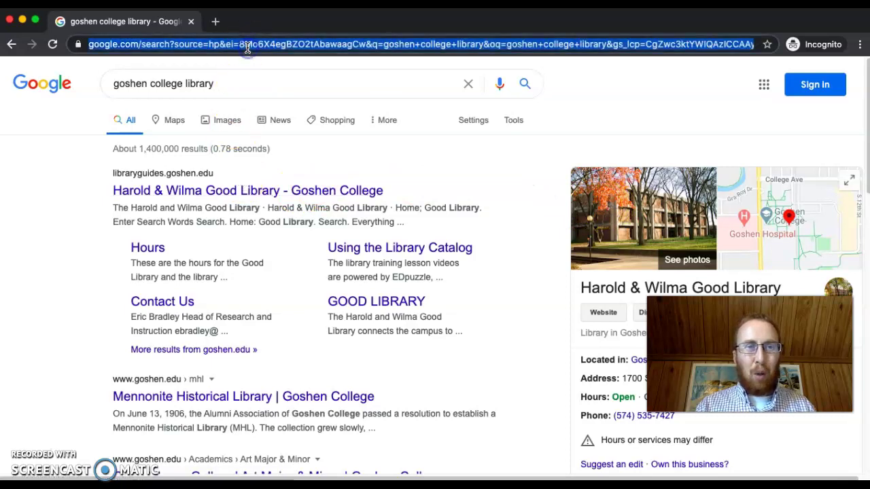
type("library.goshen.edu")
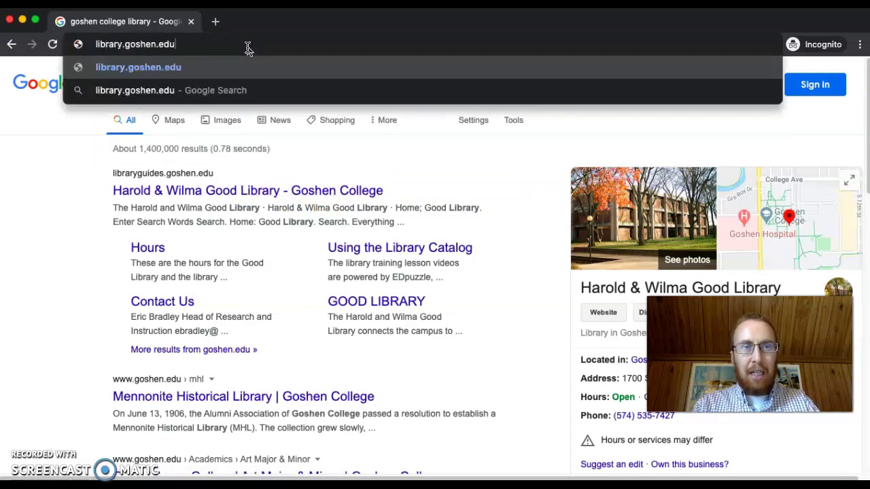
key("Return")
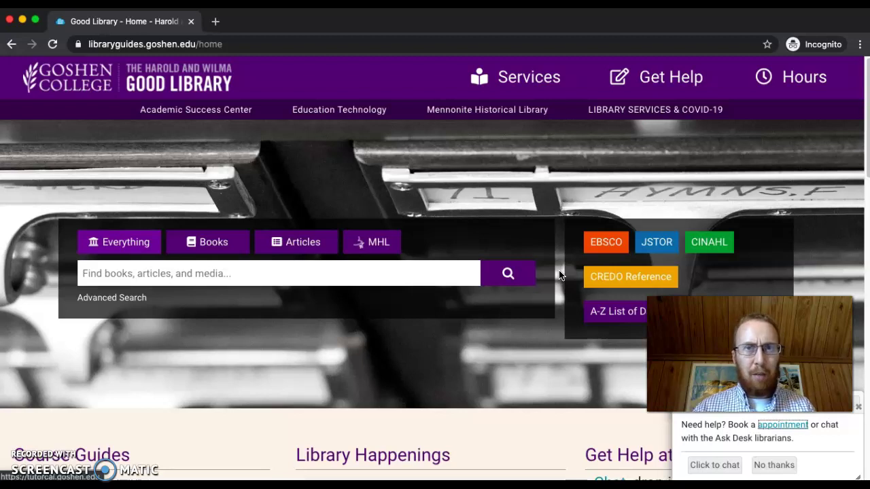
Step: Scroll down the Good Library home page to the Current Semester Course Guides list
scroll(110, 291, "down", 2)
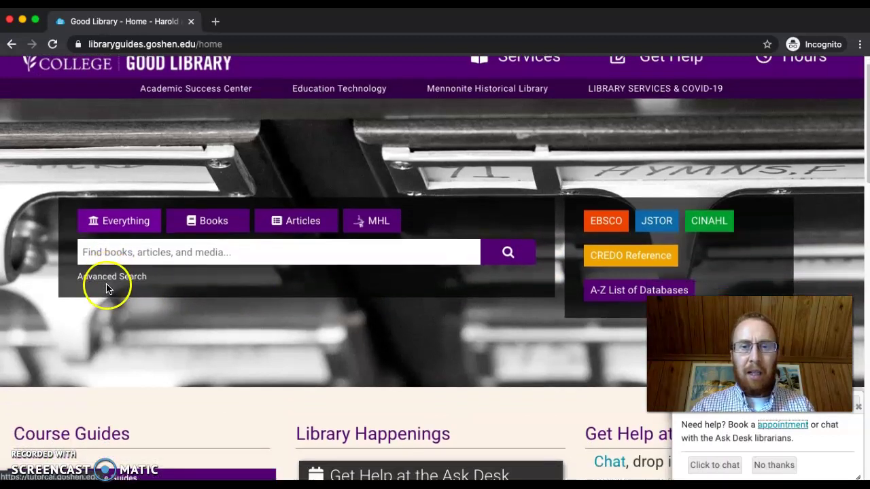
scroll(106, 284, "down", 2)
scroll(106, 284, "down", 1)
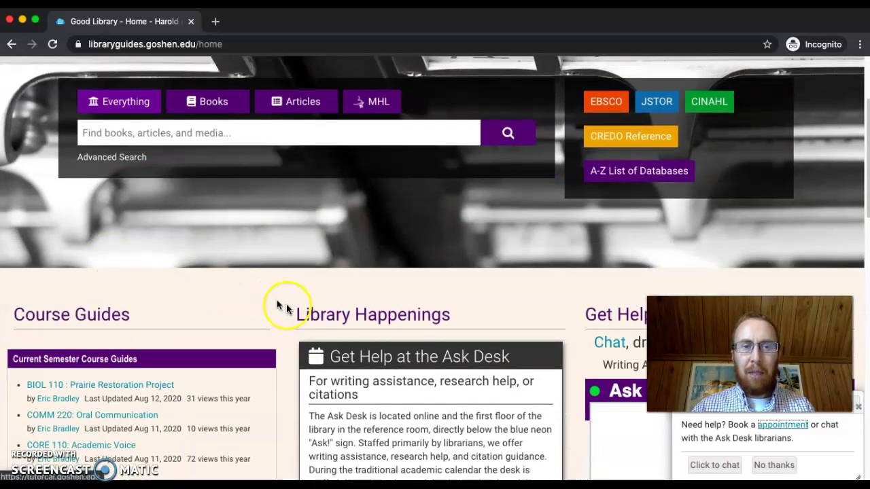
scroll(282, 305, "down", 1)
scroll(281, 305, "down", 5)
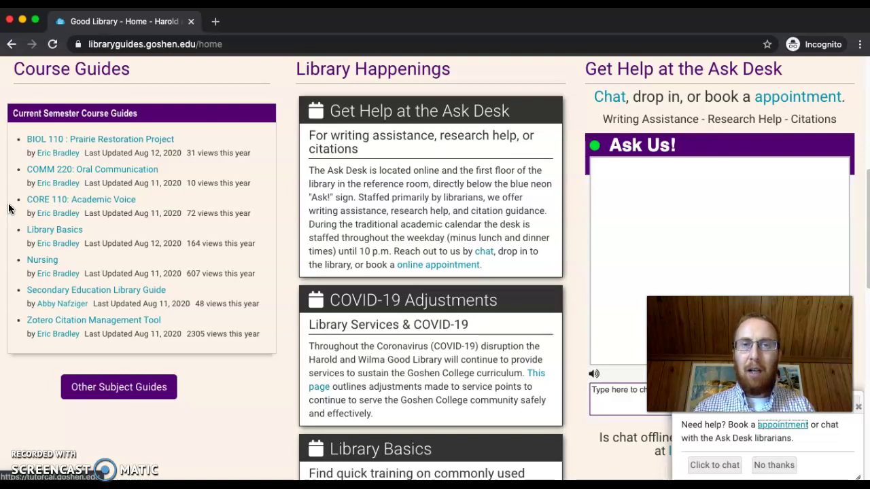
Step: Open the BIOL 110: Prairie Restoration Project course guide in a new tab
left_click(99, 140)
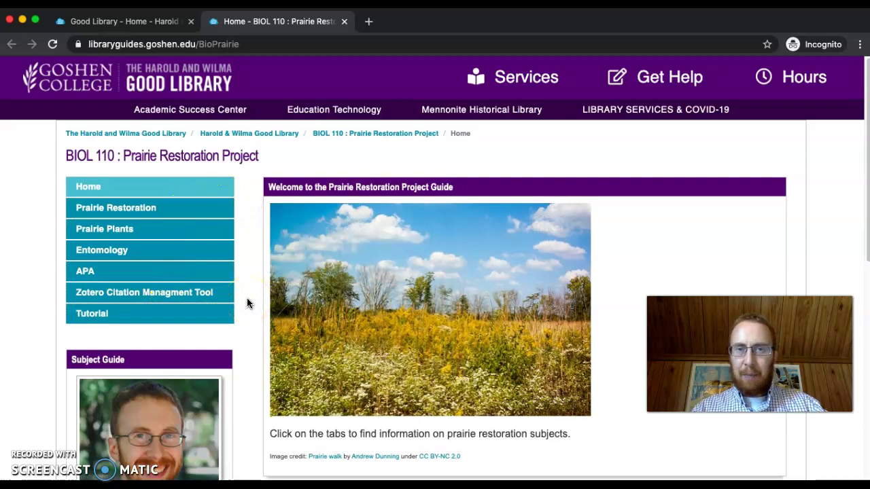
scroll(247, 303, "down", 3)
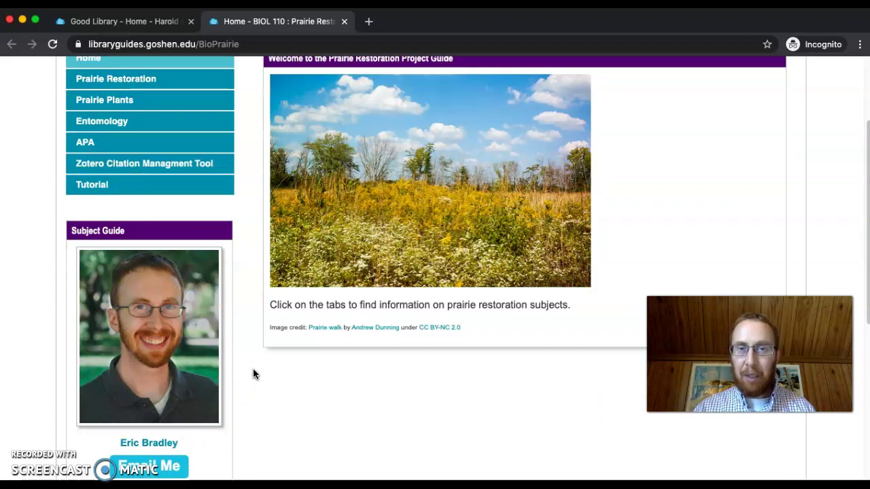
scroll(253, 368, "up", 3)
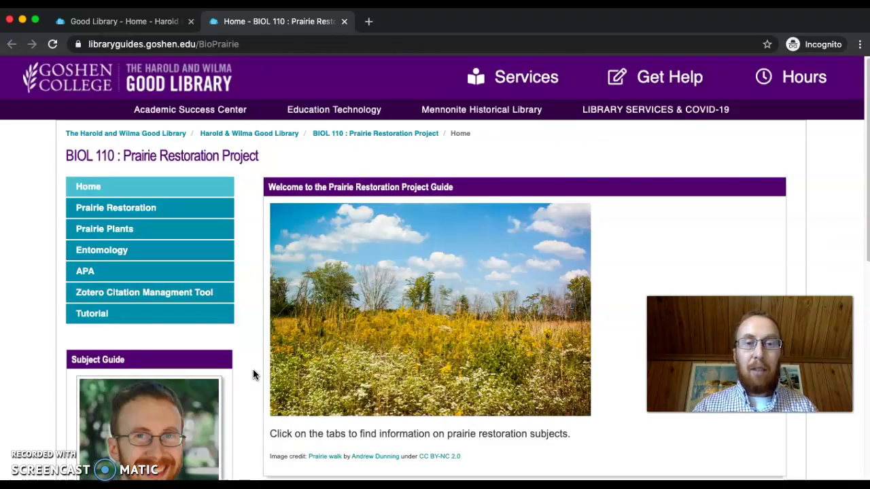
mouse_move(399, 383)
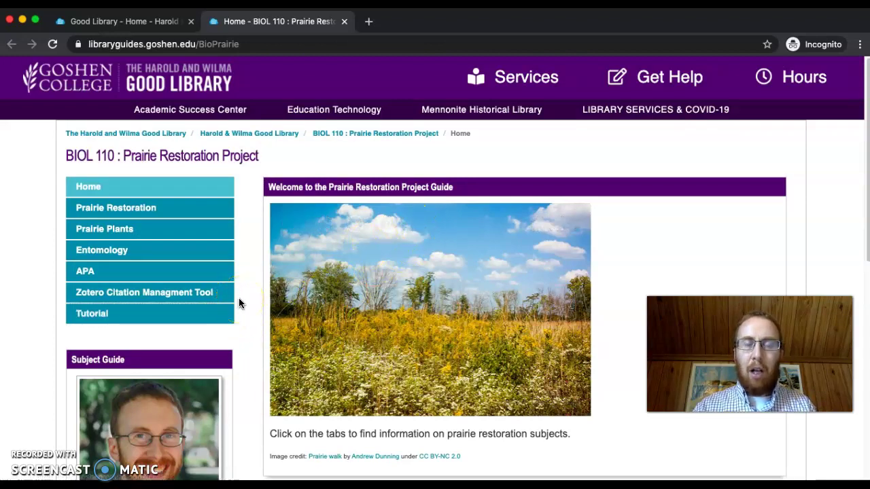
left_click(182, 197)
left_click(161, 305)
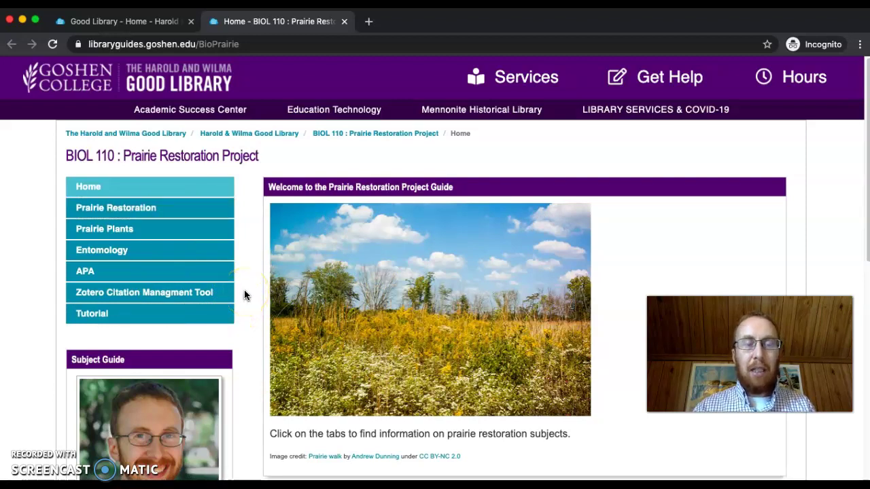
Step: Go to the guide's Prairie Restoration page and follow its GreenFILE database link
left_click(220, 210)
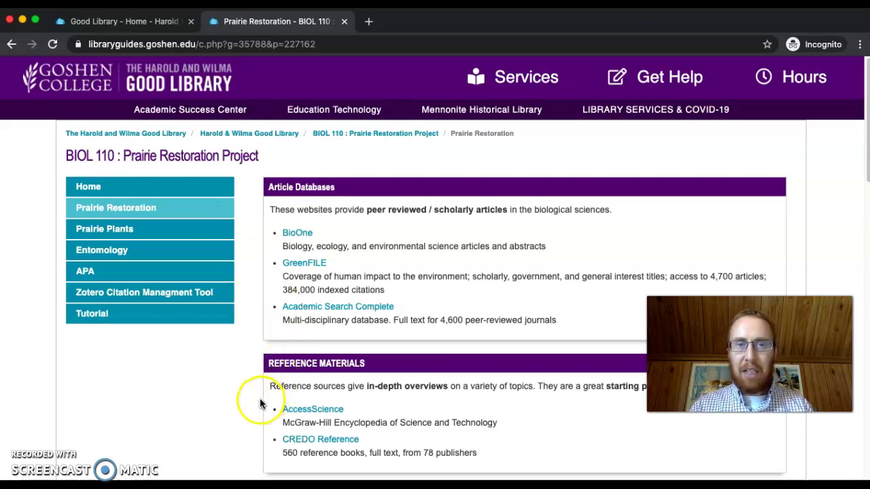
left_click(301, 270)
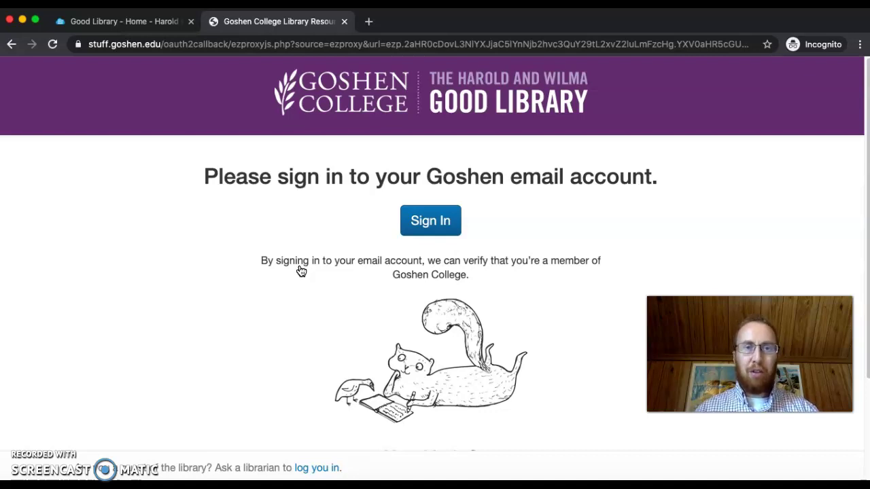
Step: Sign in to Goshen College Single Sign On with the college username and password
left_click(408, 228)
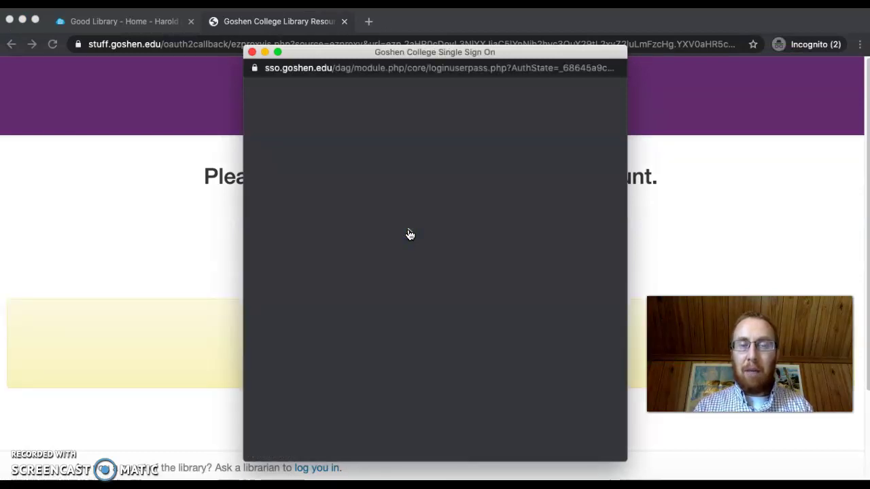
type("ebradley")
key("Tab")
type("••••••••")
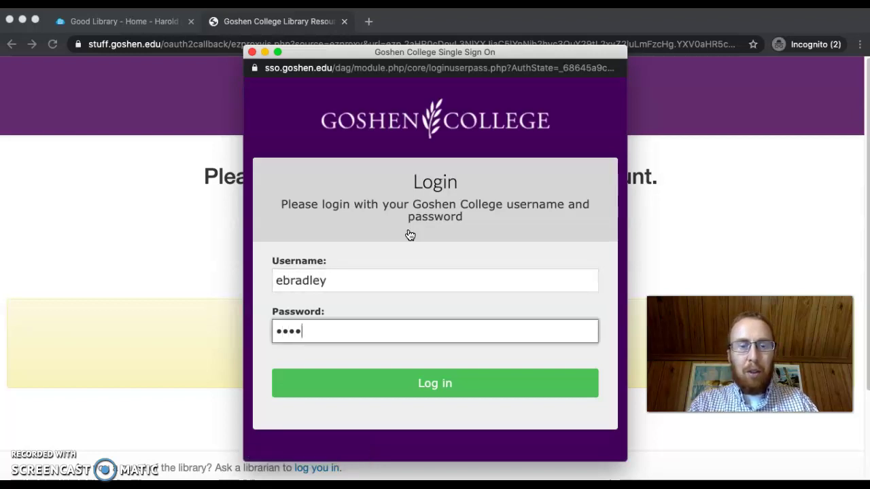
type("••")
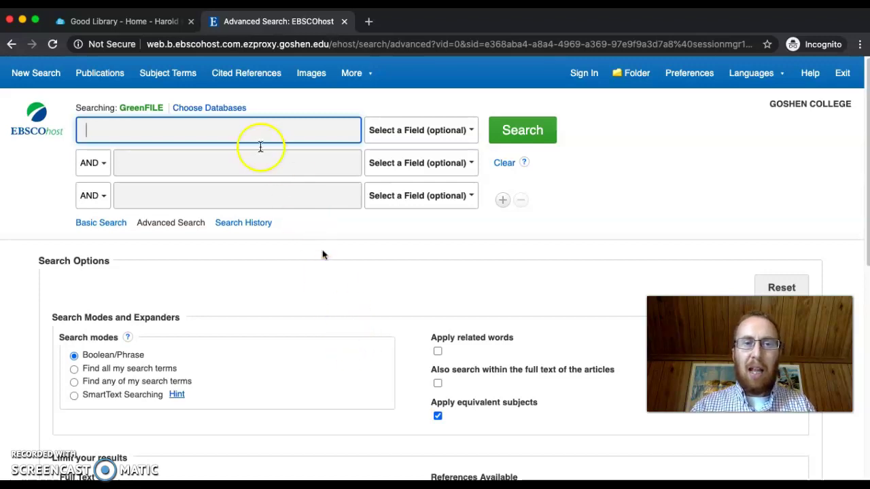
Step: Search GreenFILE for 'fire management' in the first box, returning 1,702 results
left_click(258, 168)
left_click(259, 197)
left_click(256, 164)
left_click(253, 124)
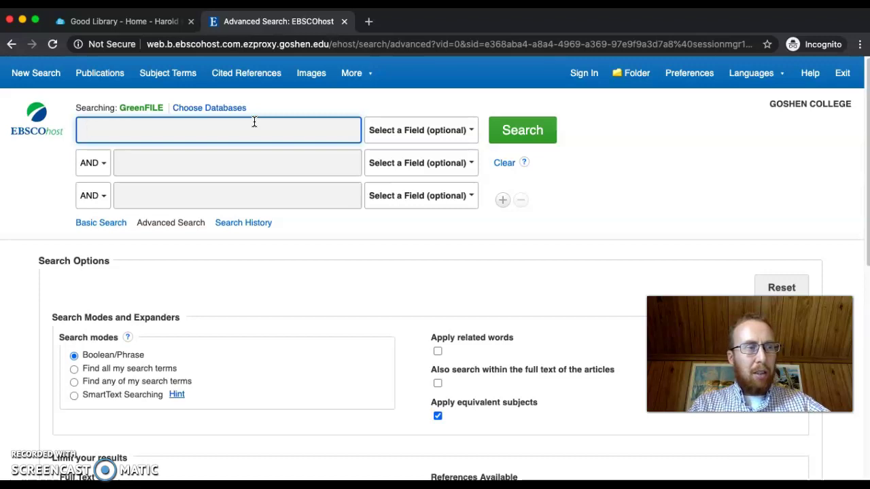
type("fire manag")
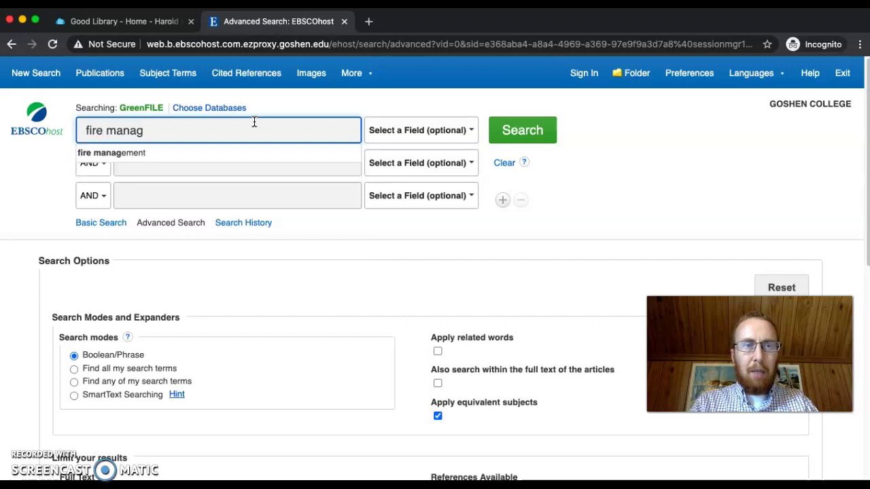
type("ement")
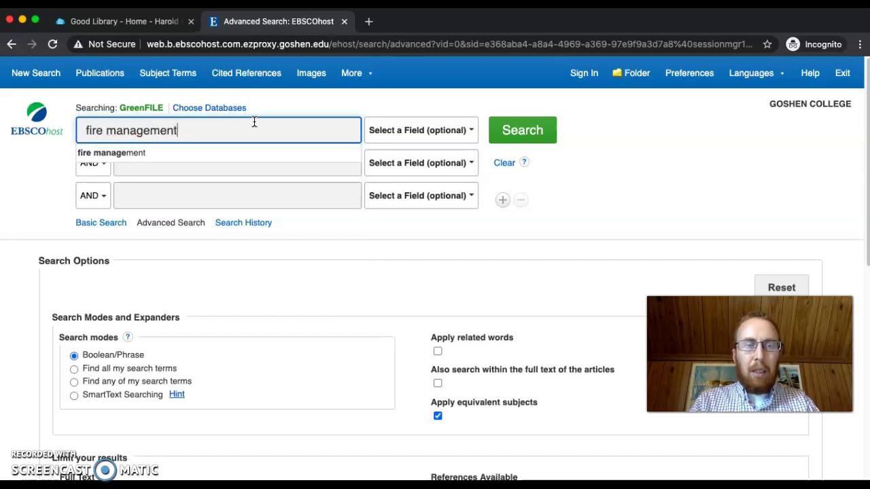
left_click(49, 158)
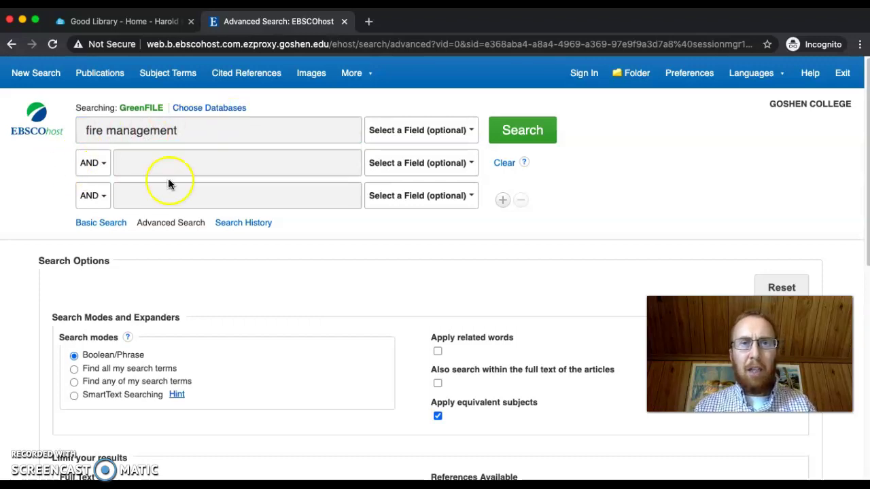
left_click(543, 132)
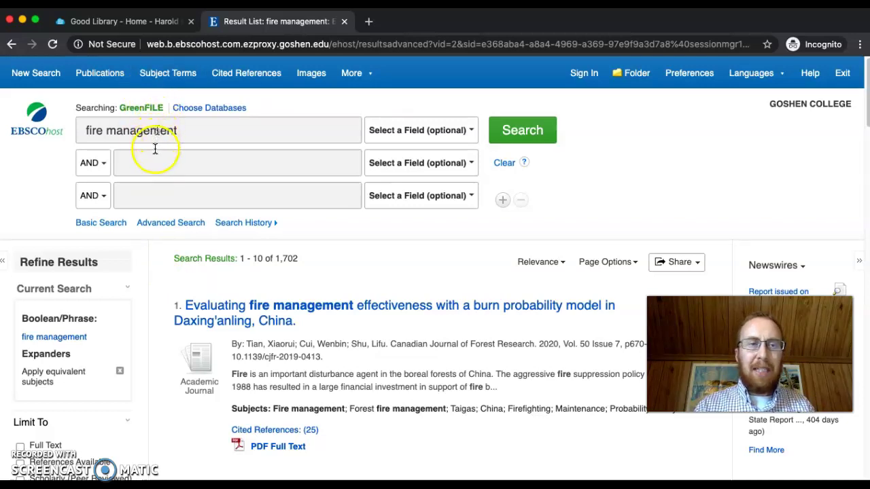
left_click(133, 165)
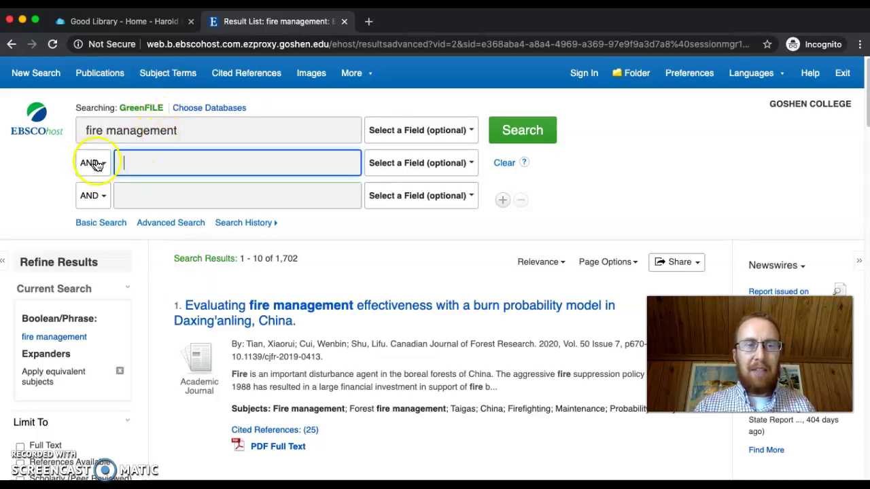
left_click(95, 163)
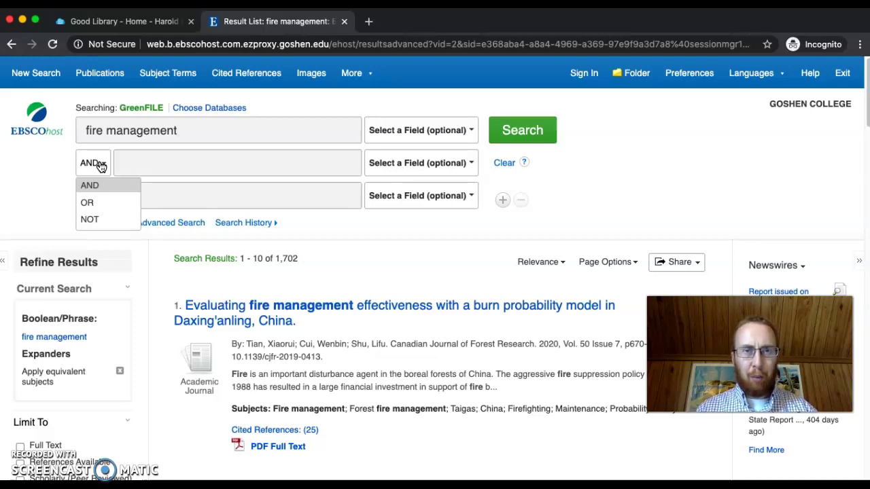
Step: Type 'invasive s' into the second search box, keeping the AND operator
left_click(155, 163)
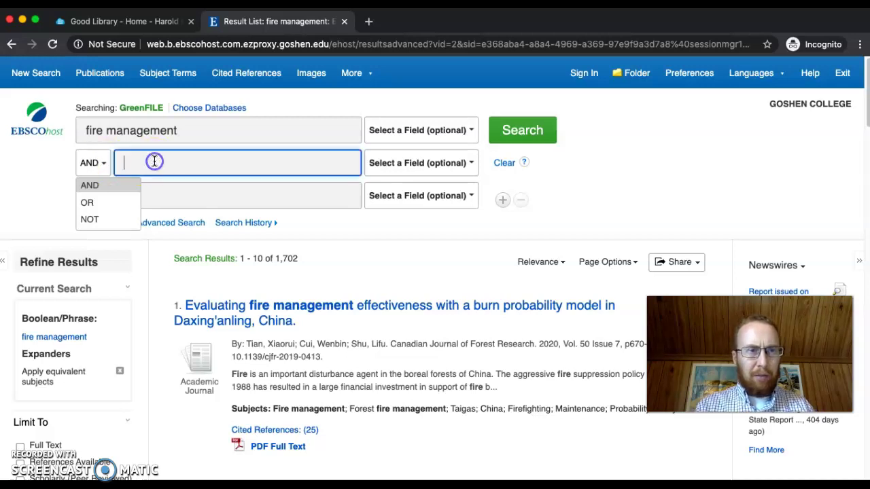
type("invasive s")
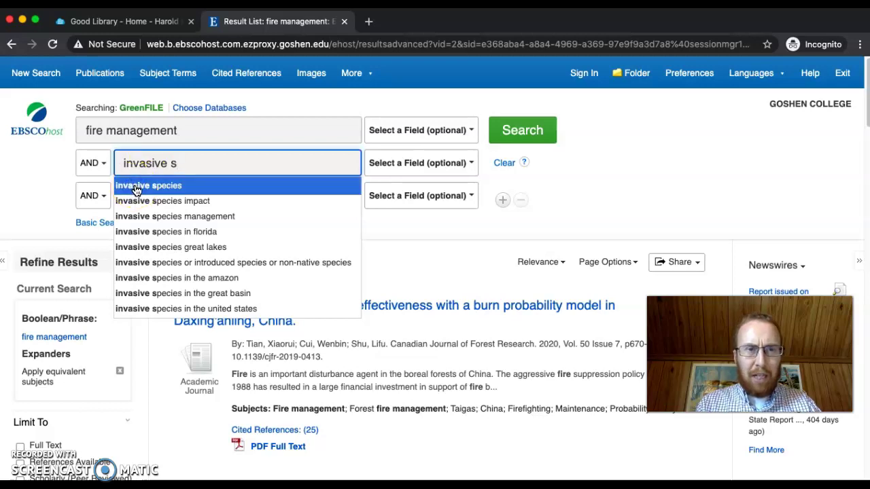
Step: Choose the 'invasive species' suggestion and rerun the search, narrowing results to 45
left_click(176, 185)
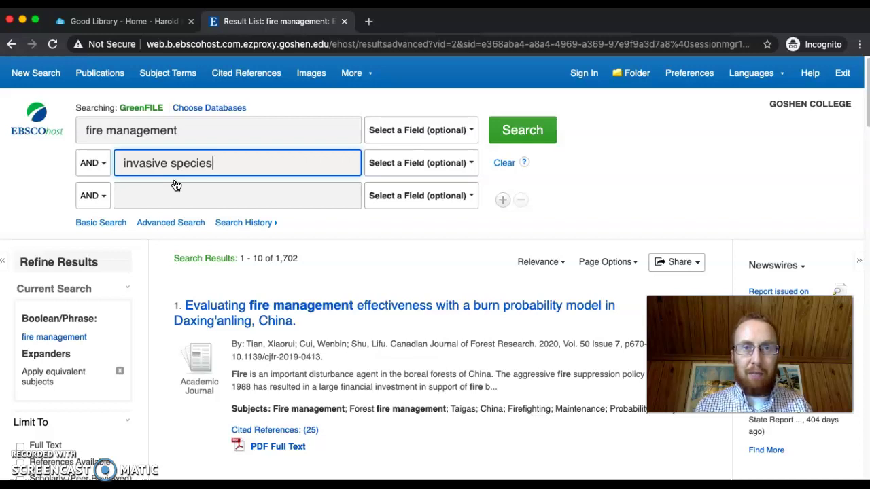
left_click(510, 132)
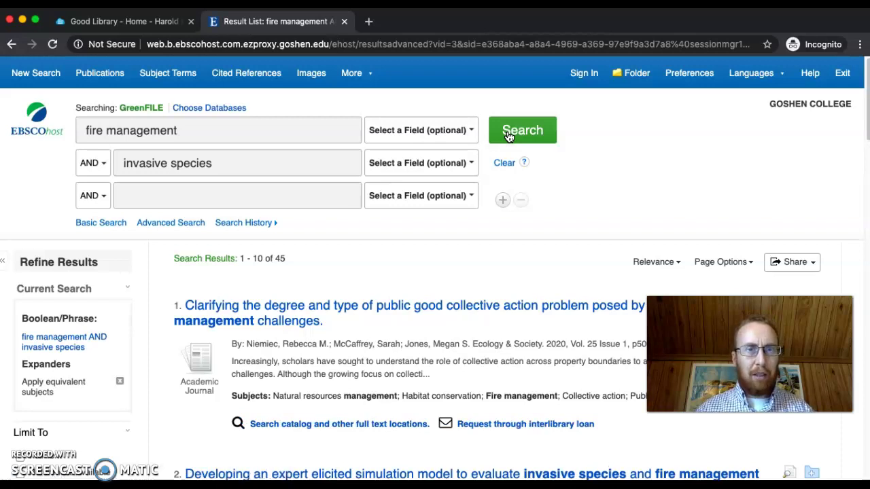
left_click(103, 167)
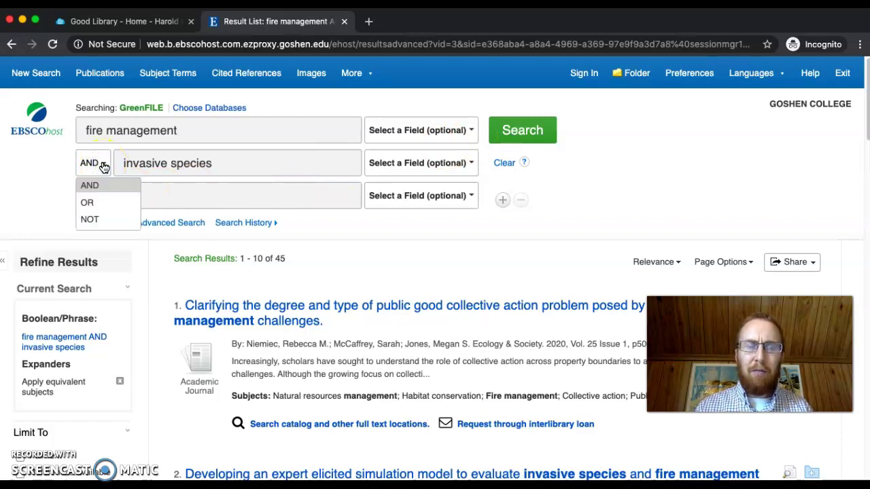
left_click(106, 201)
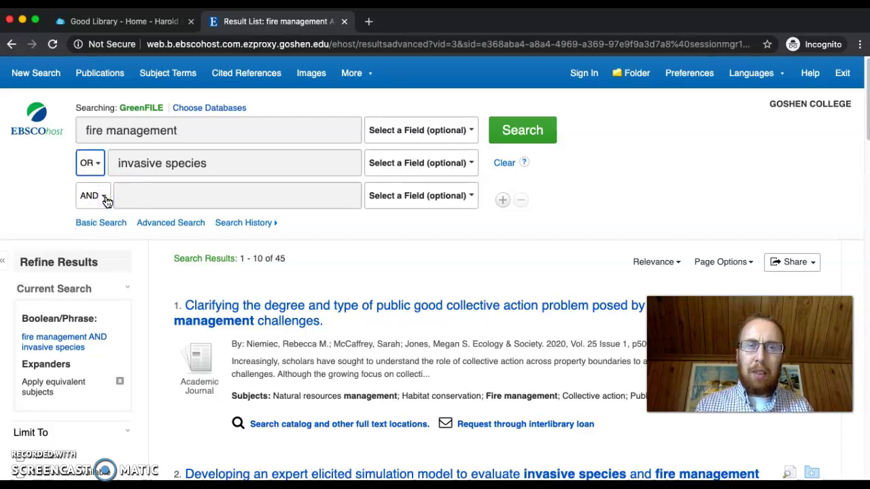
left_click(97, 161)
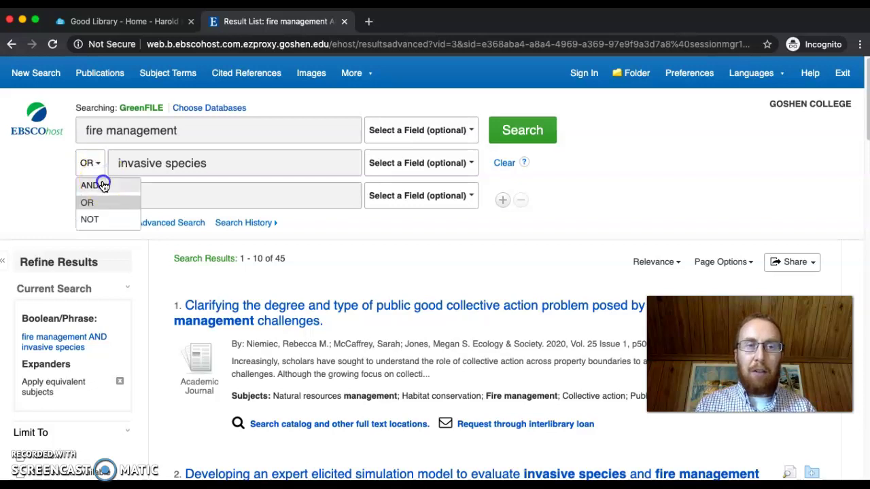
left_click(95, 182)
left_click(278, 165)
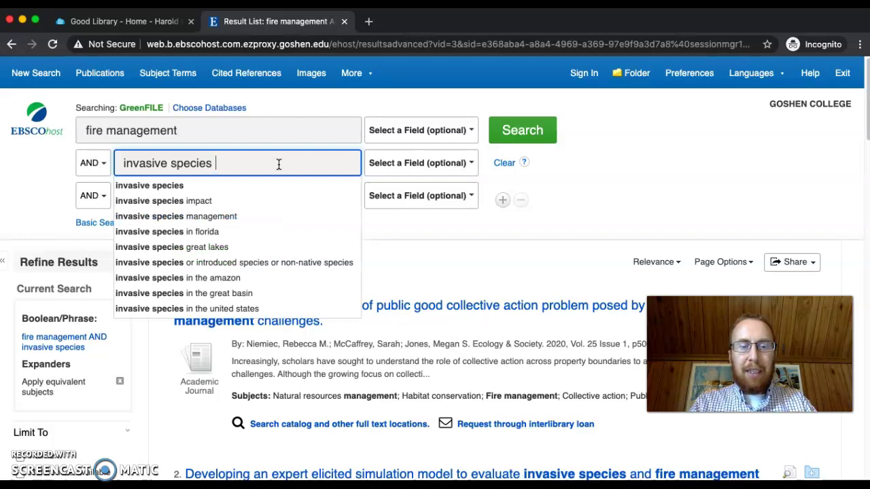
Step: Broaden the second term to invasive, introduced or non-native species, giving 56 results
type("or")
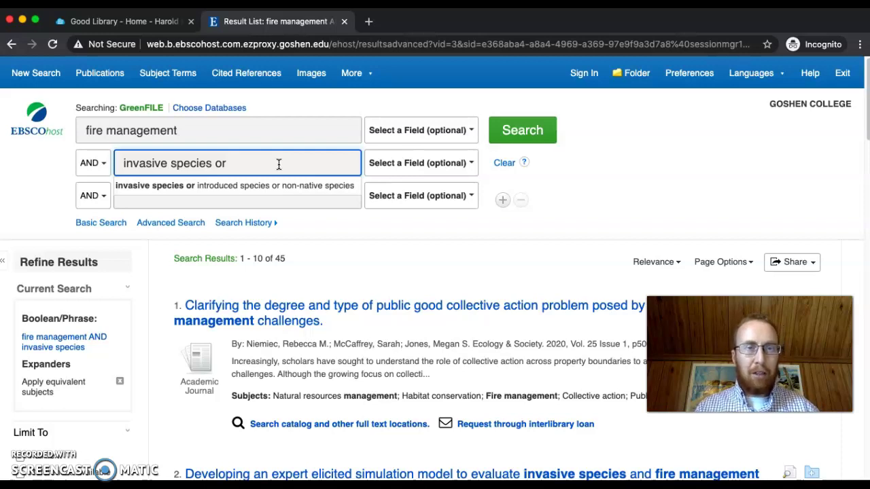
left_click(276, 185)
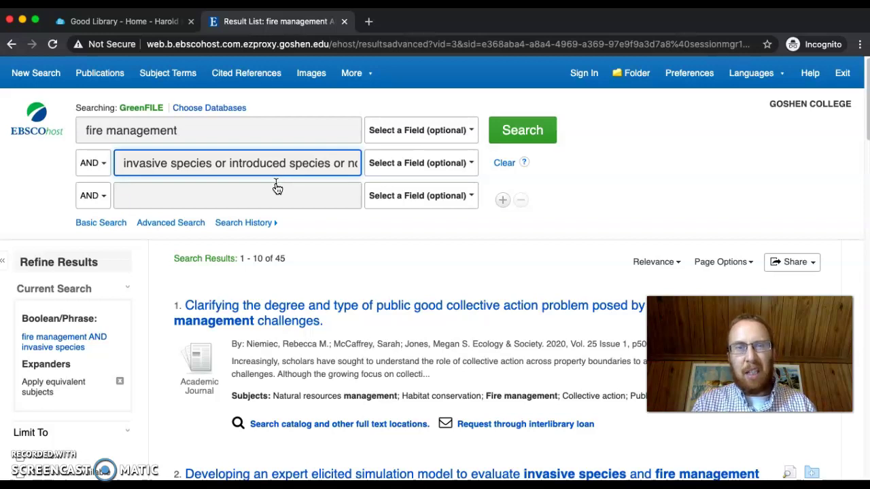
left_click(543, 129)
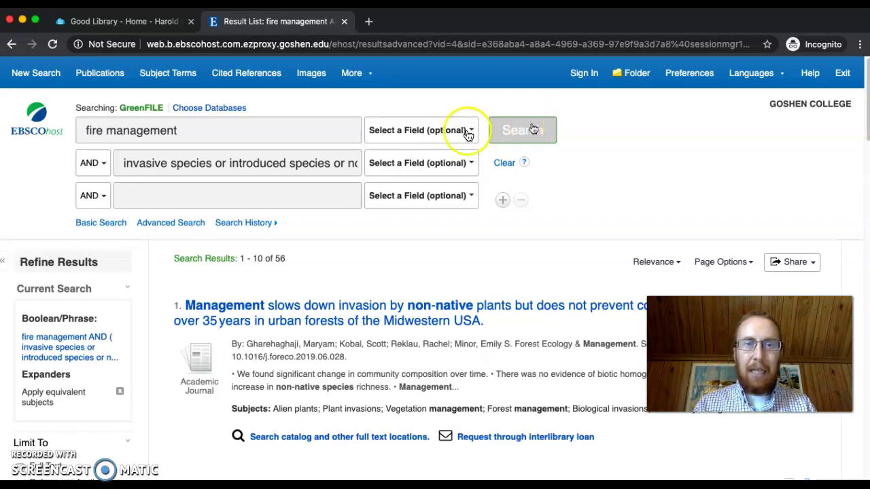
Step: Add a third line NOT herbicide and rerun the search, trimming results to 50
left_click(97, 200)
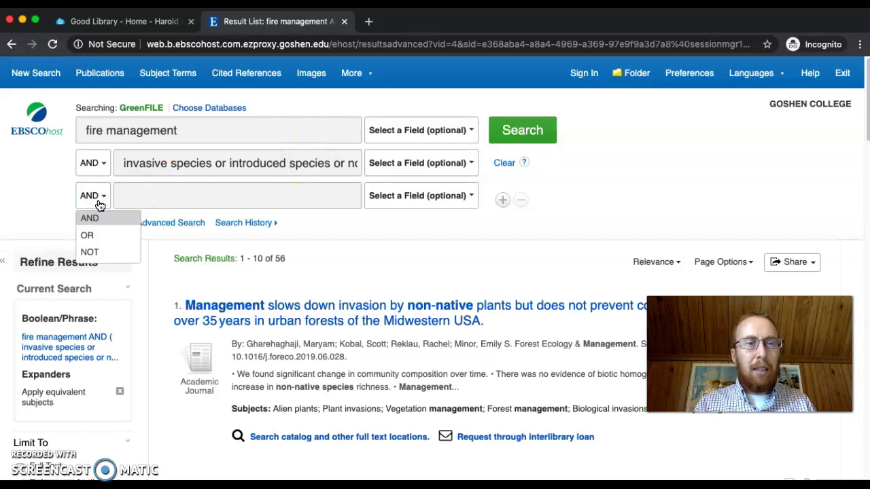
left_click(91, 252)
left_click(171, 199)
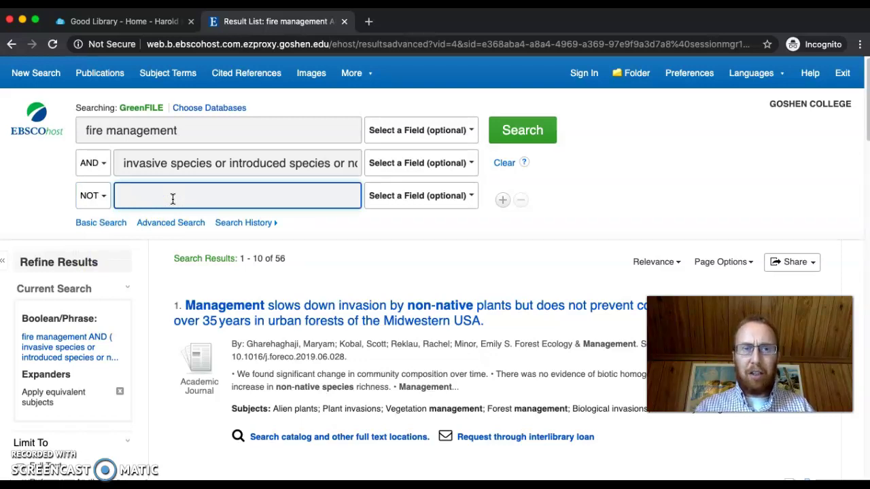
type("her")
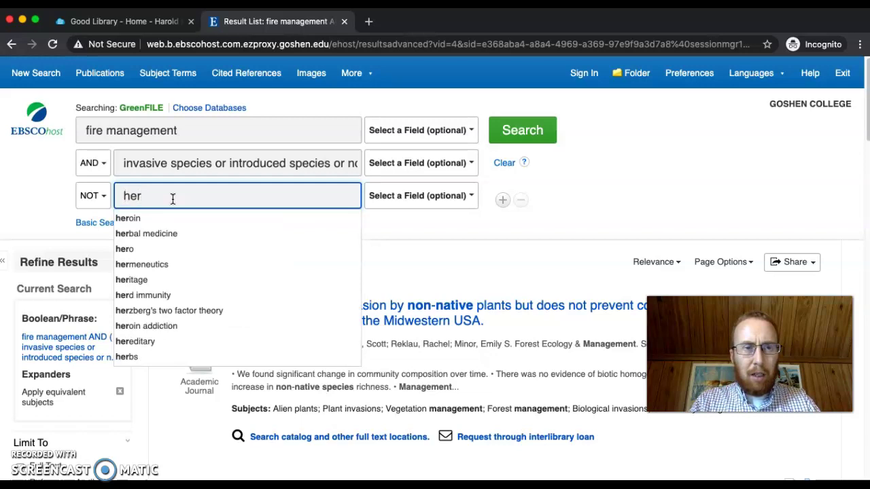
type("bic")
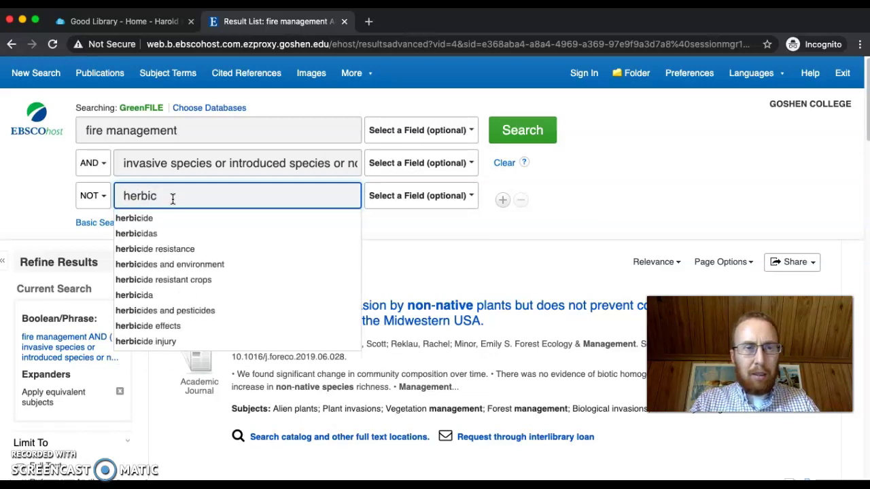
left_click(157, 219)
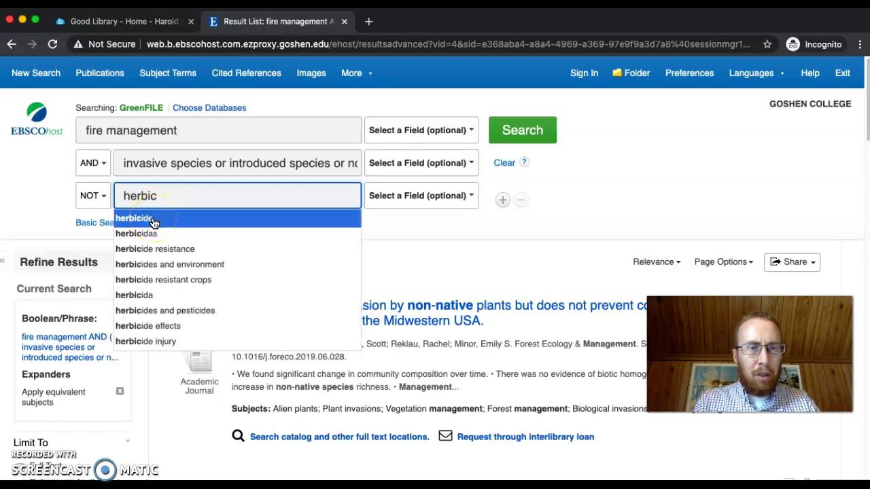
left_click(154, 218)
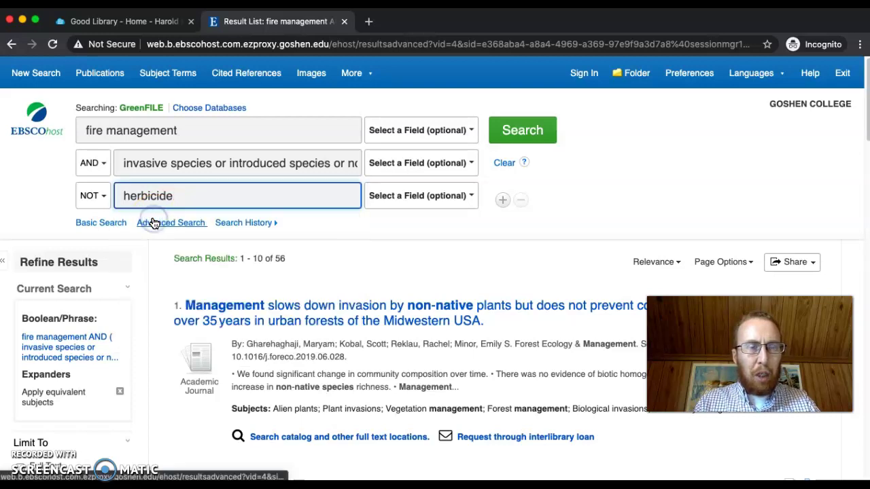
left_click(402, 231)
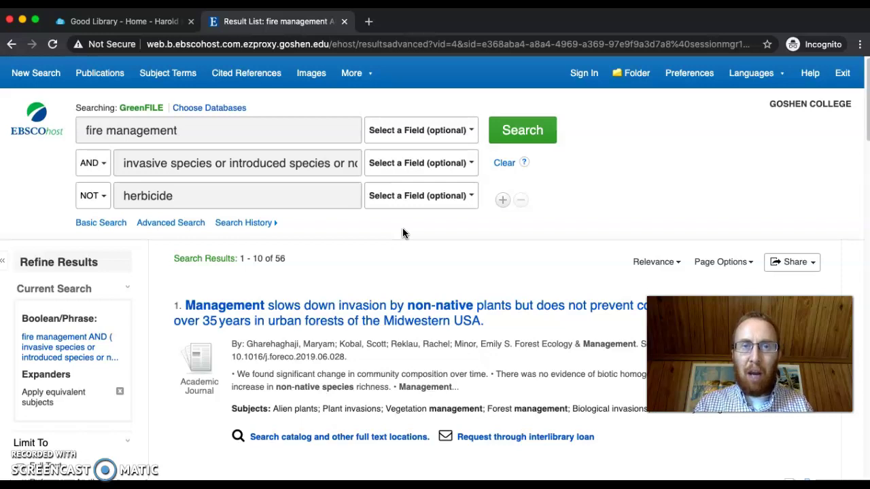
left_click(529, 131)
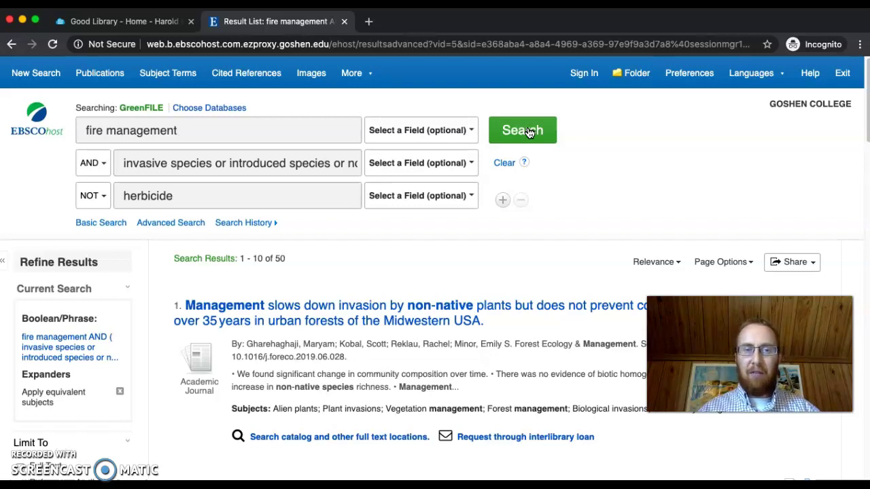
left_click(530, 132)
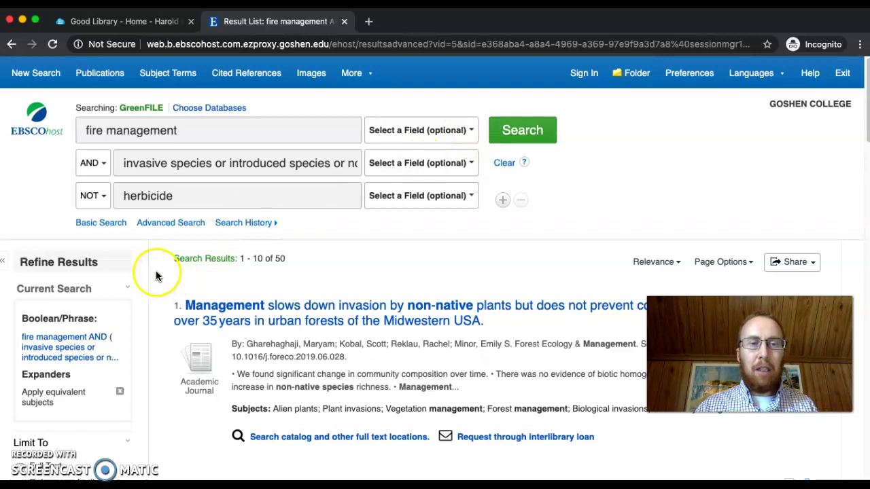
scroll(156, 277, "down", 3)
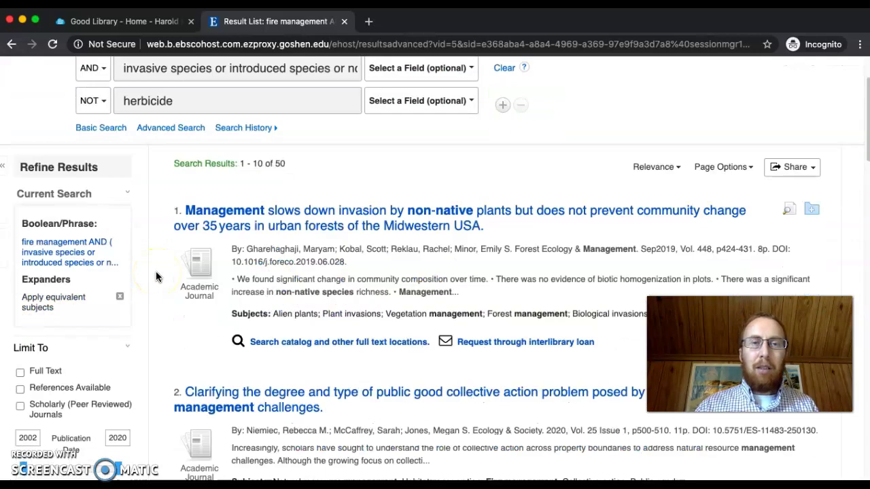
scroll(156, 275, "down", 3)
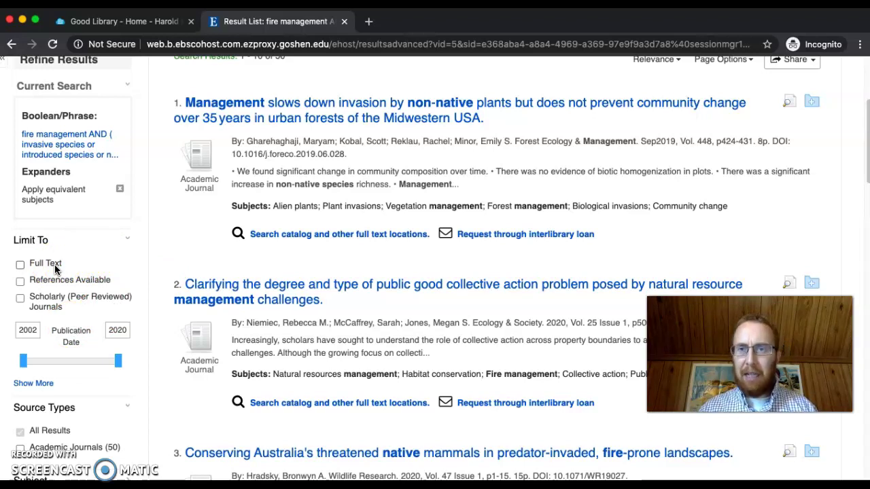
scroll(55, 270, "down", 1)
left_click(33, 329)
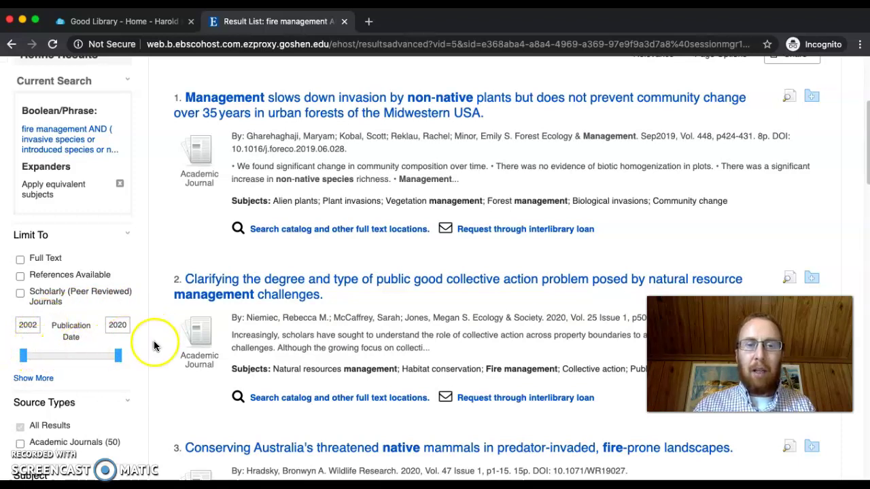
scroll(155, 344, "down", 4)
scroll(154, 348, "down", 5)
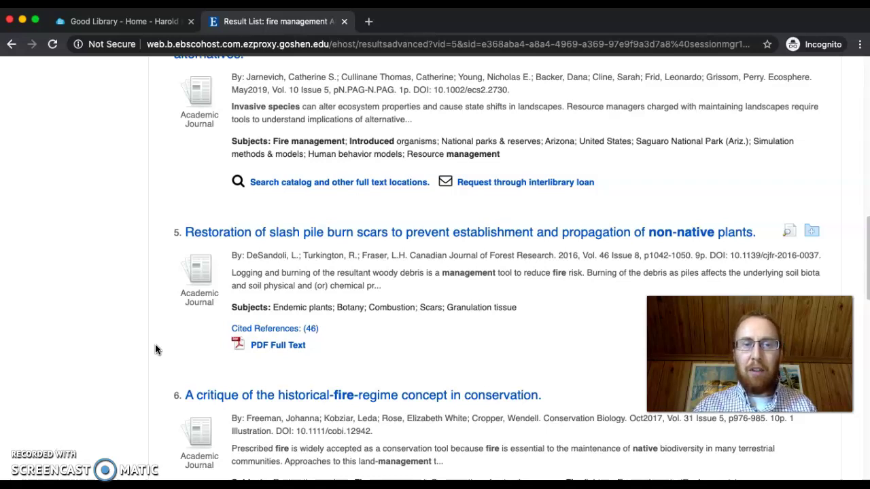
left_click(271, 351)
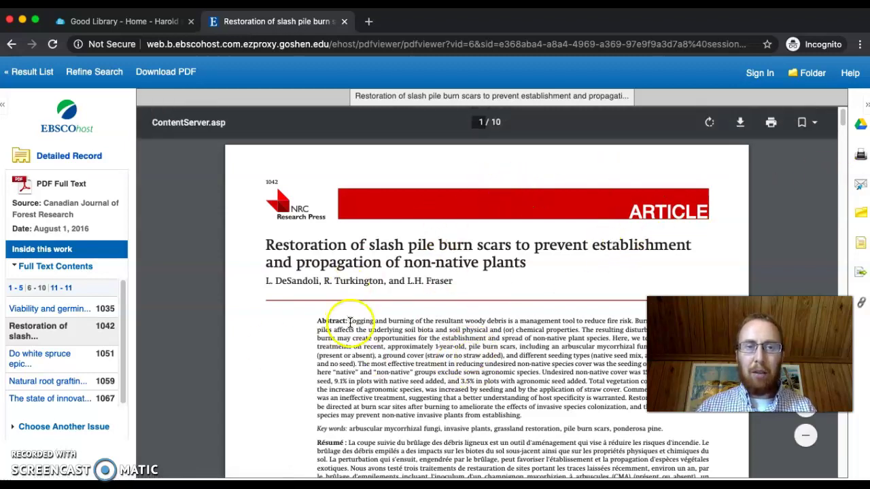
left_click(13, 45)
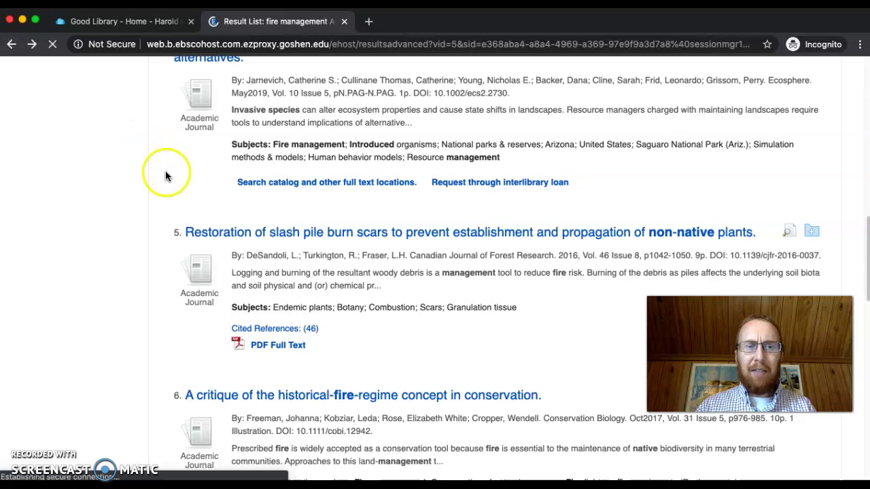
scroll(165, 173, "up", 11)
scroll(165, 173, "down", 2)
scroll(165, 177, "down", 1)
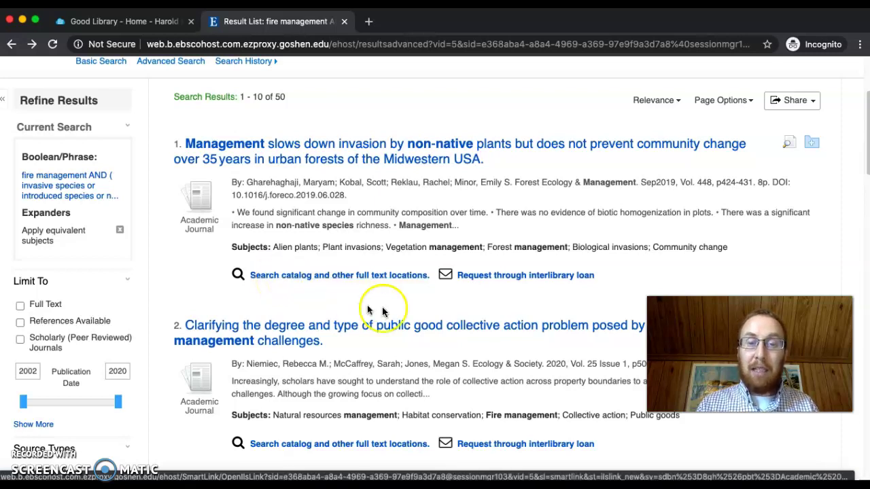
left_click(504, 283)
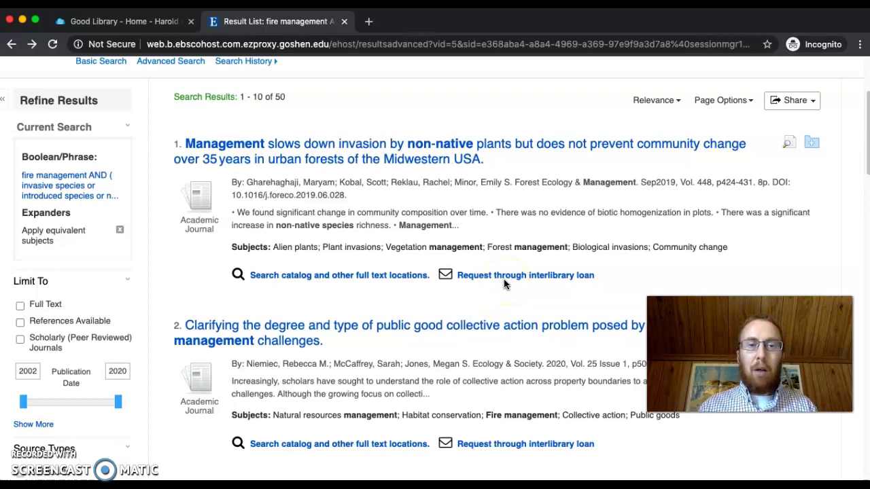
left_click(403, 293)
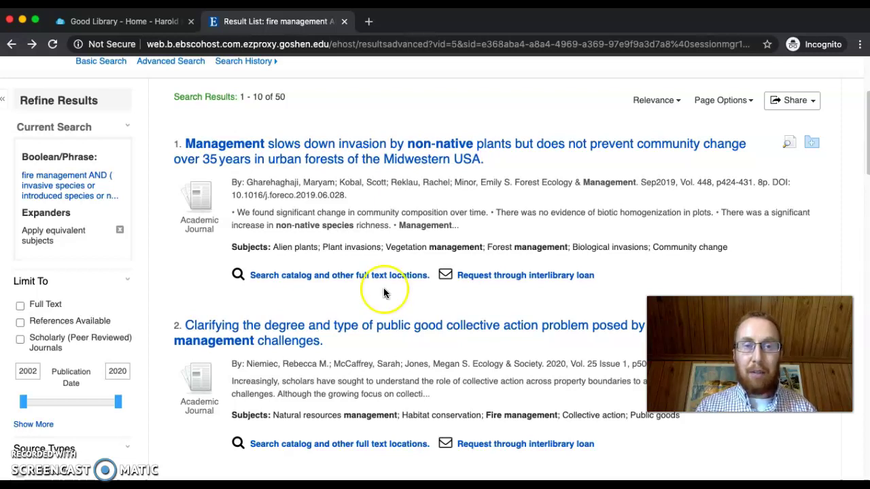
Step: Check WorldCat full-text locations for the first result and choose Request It
left_click(373, 276)
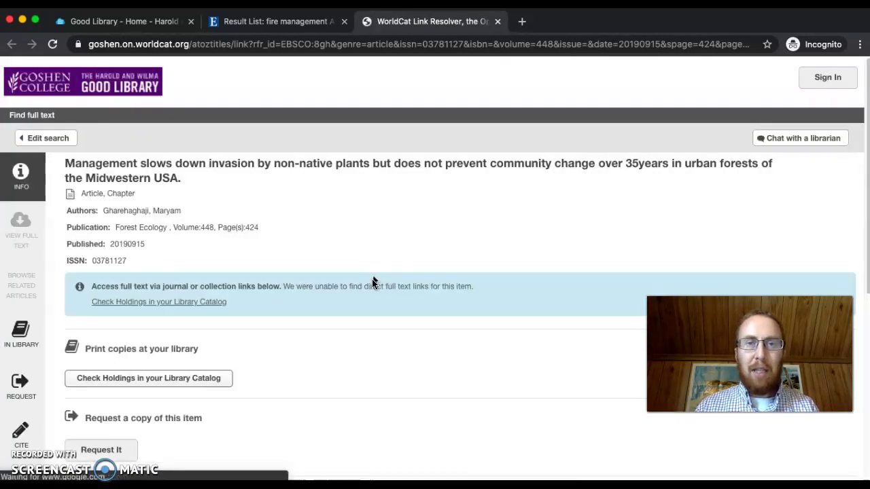
scroll(373, 282, "down", 3)
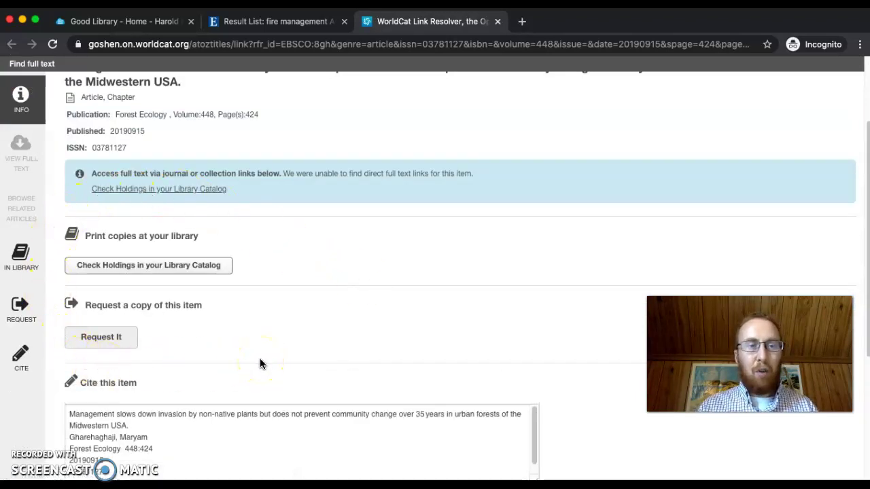
left_click(122, 344)
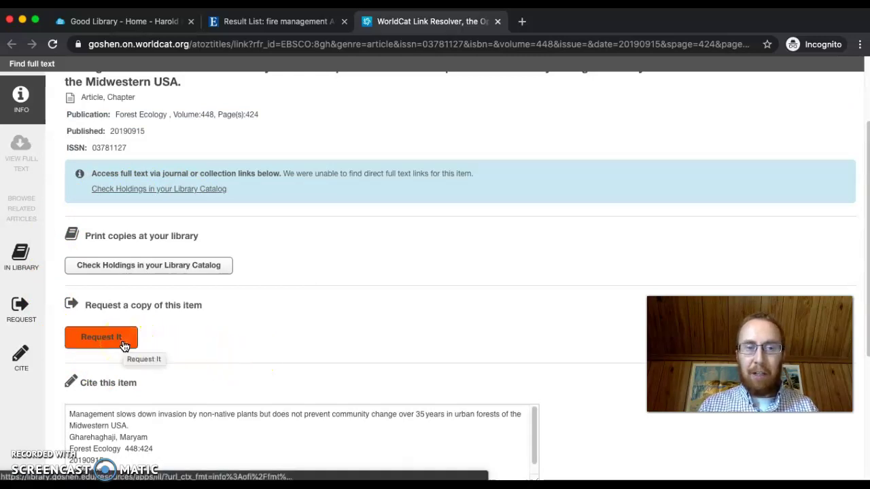
Step: Back in the EBSCOhost result list, request the first article through interlibrary loan
left_click(270, 24)
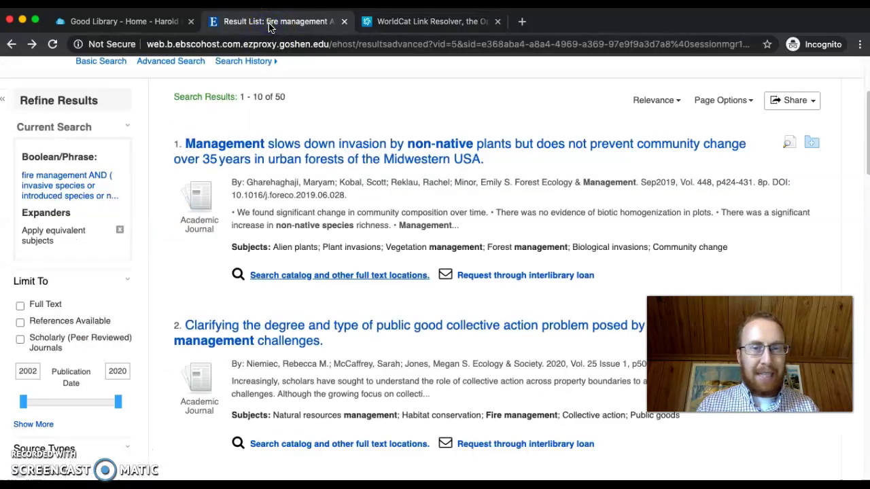
left_click(500, 276)
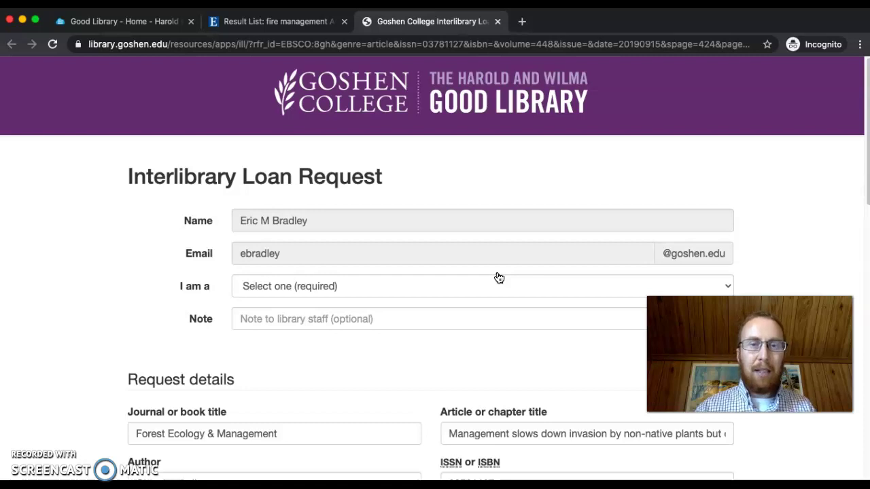
Step: Set the interlibrary loan form's 'I am a' field to student
scroll(165, 253, "down", 2)
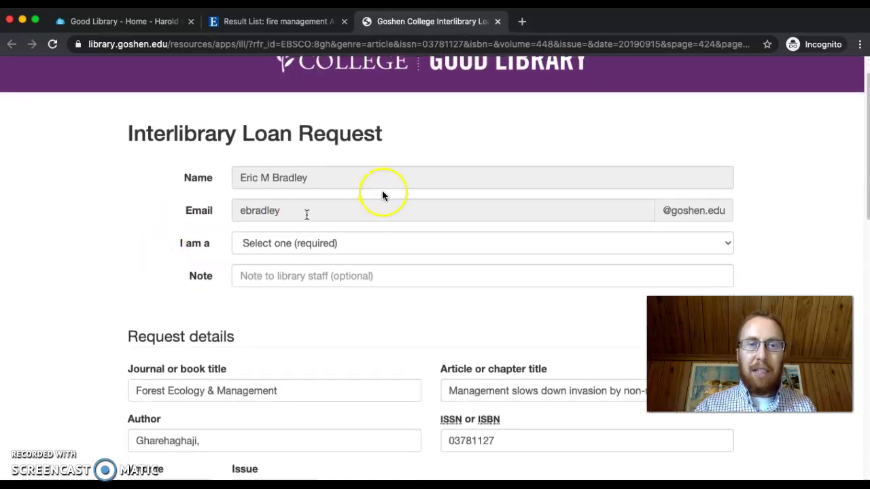
left_click(368, 245)
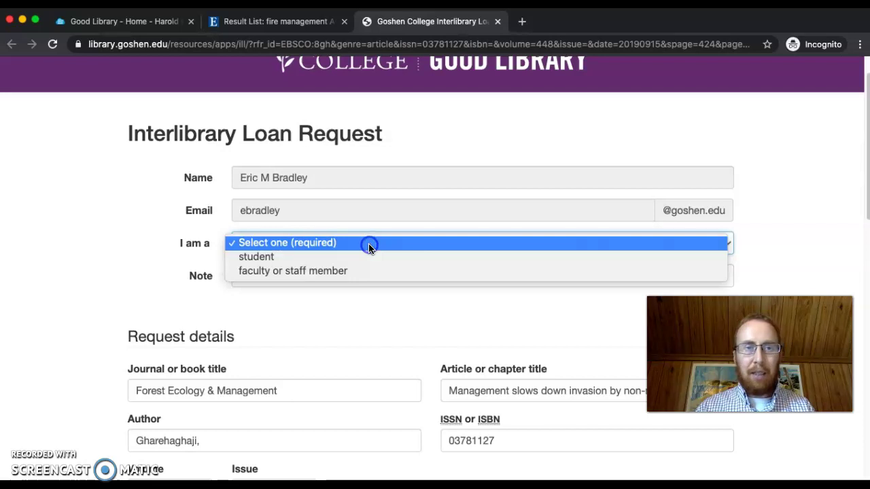
left_click(361, 254)
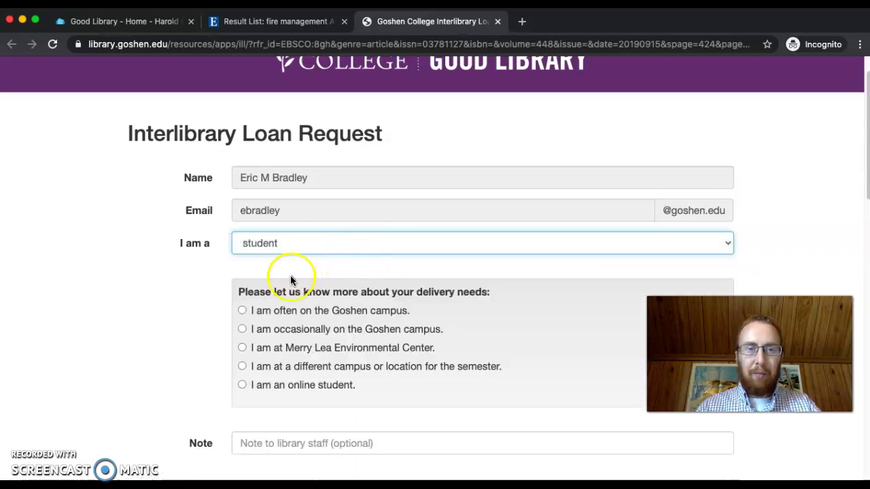
Step: Review the request details and copyright checkbox, then close the loan form without submitting
scroll(179, 282, "down", 5)
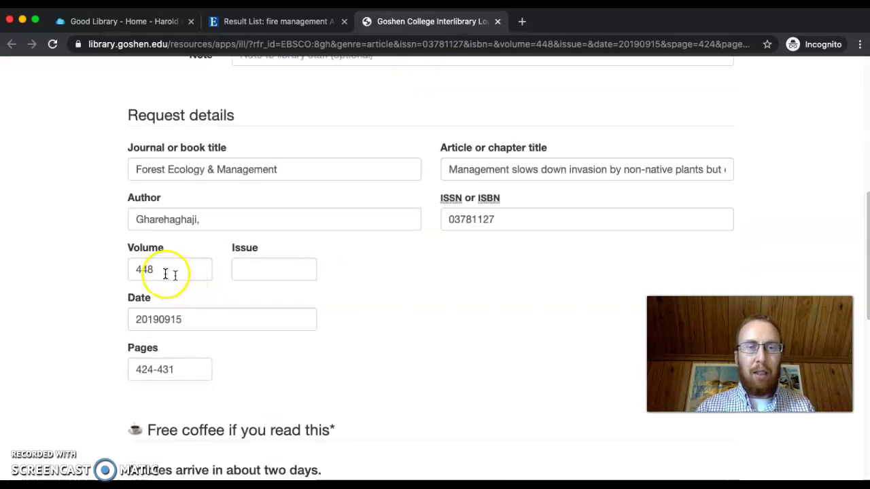
scroll(165, 274, "up", 2)
scroll(121, 246, "down", 1)
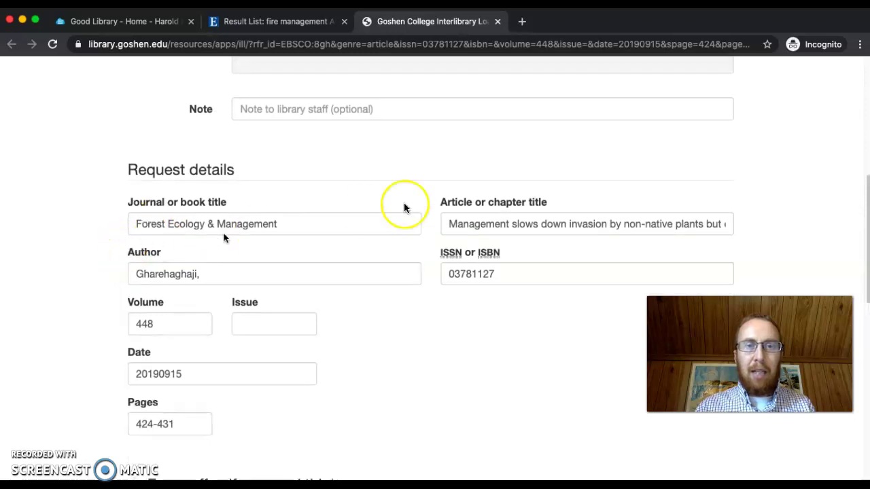
scroll(136, 261, "down", 1)
scroll(136, 262, "down", 6)
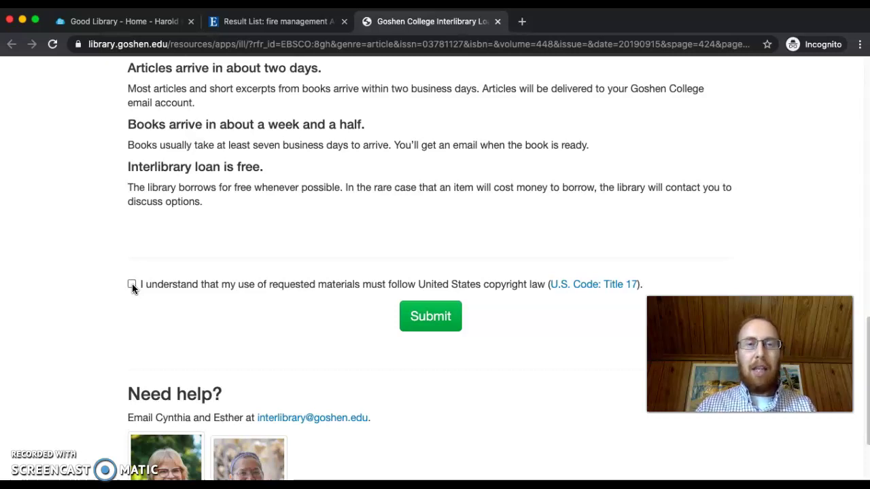
scroll(113, 197, "up", 1)
scroll(113, 196, "down", 1)
scroll(115, 197, "up", 10)
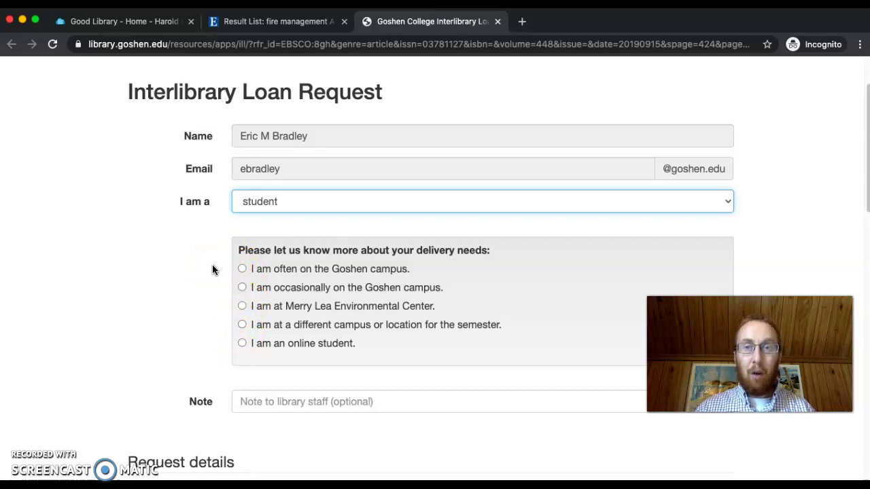
left_click(499, 21)
Step: Close the EBSCO results and open BioOne from the BIOL 110 Prairie Restoration guide page
left_click(344, 21)
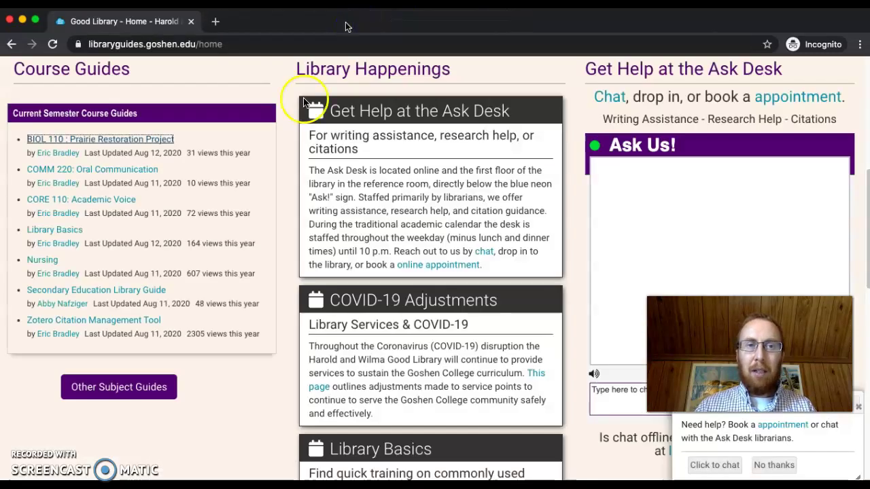
left_click(281, 156)
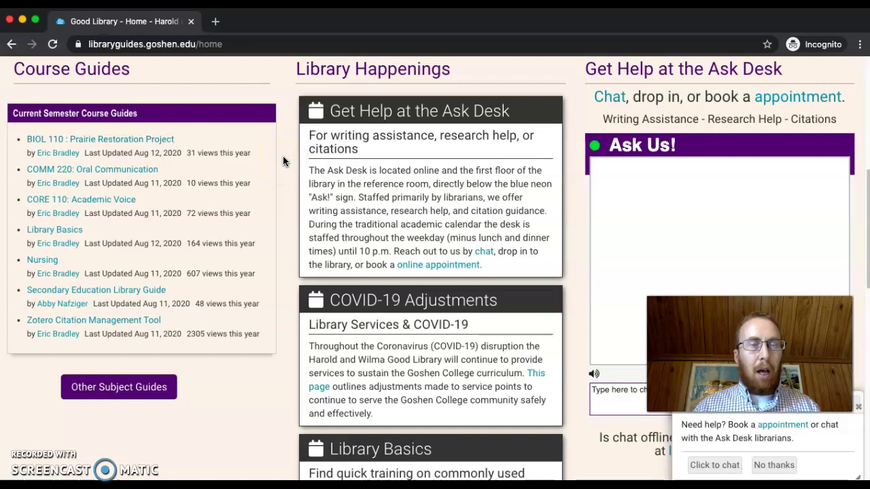
left_click(140, 139)
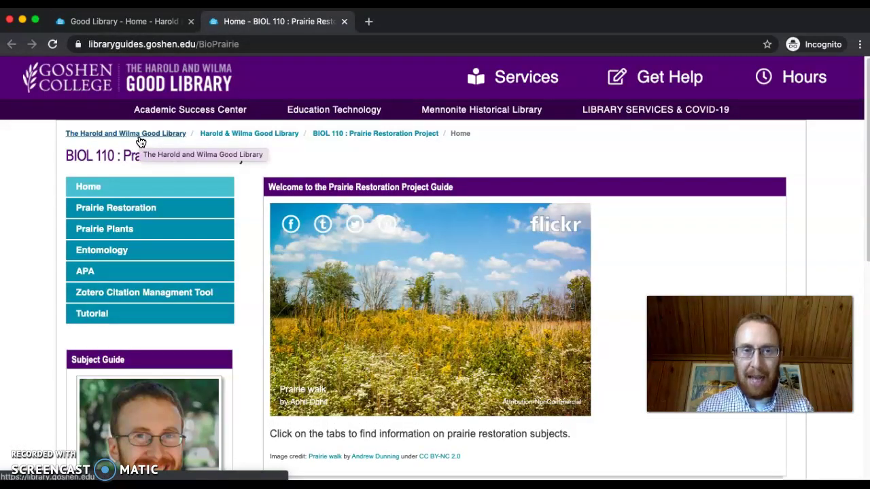
left_click(134, 209)
left_click(132, 210)
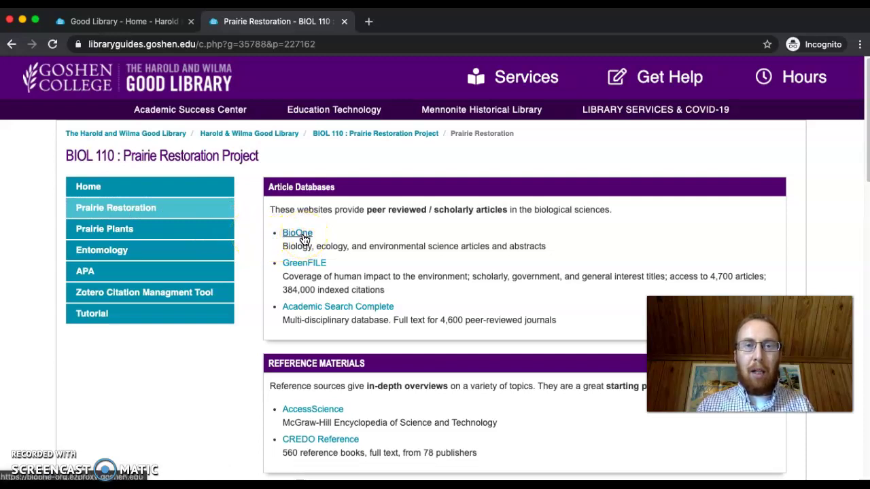
left_click(304, 238)
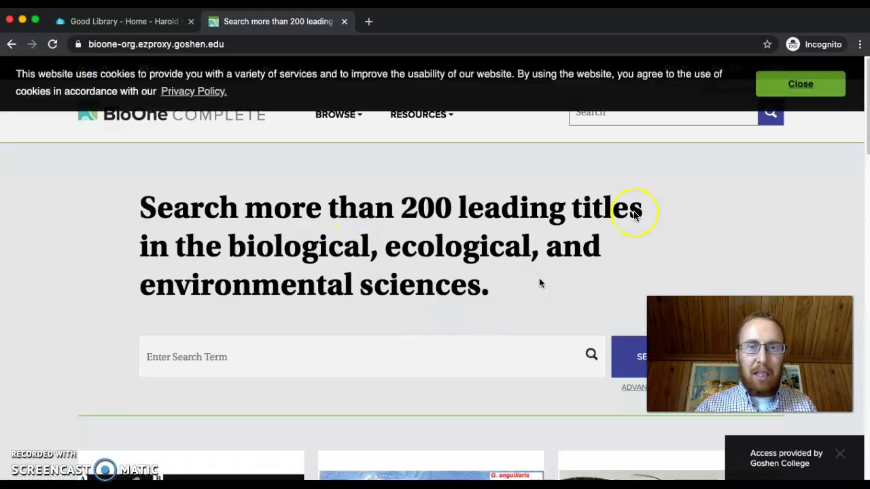
Step: Dismiss the cookie notice and begin an Advanced Search with 'fire management' as the first keyword
left_click(793, 94)
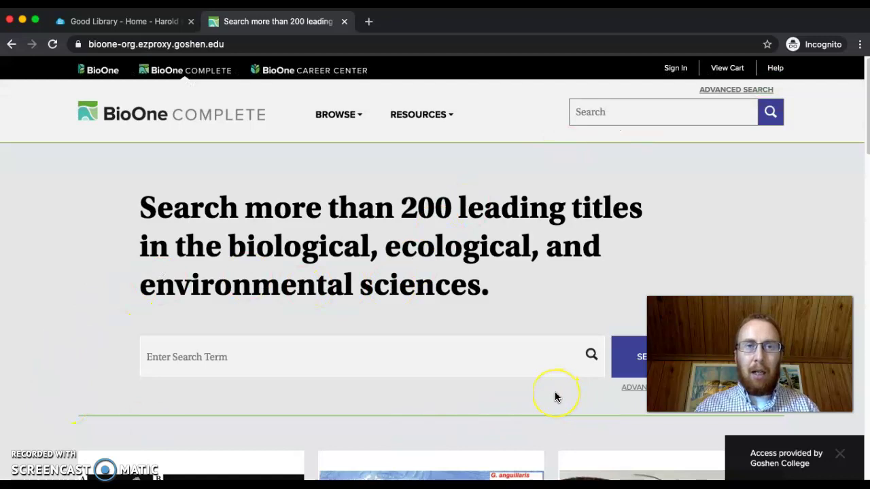
left_click(738, 90)
left_click(290, 139)
type("f")
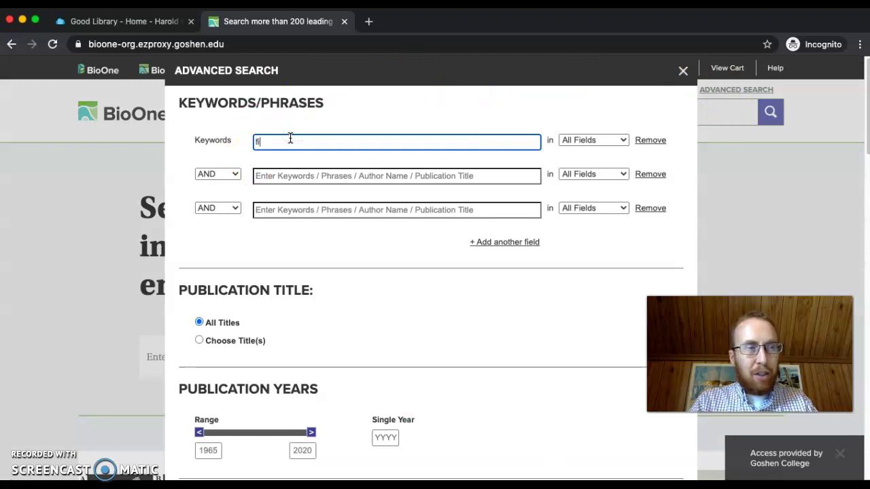
type("ire managemen")
key("Tab")
key("Tab")
key("Tab")
type("in")
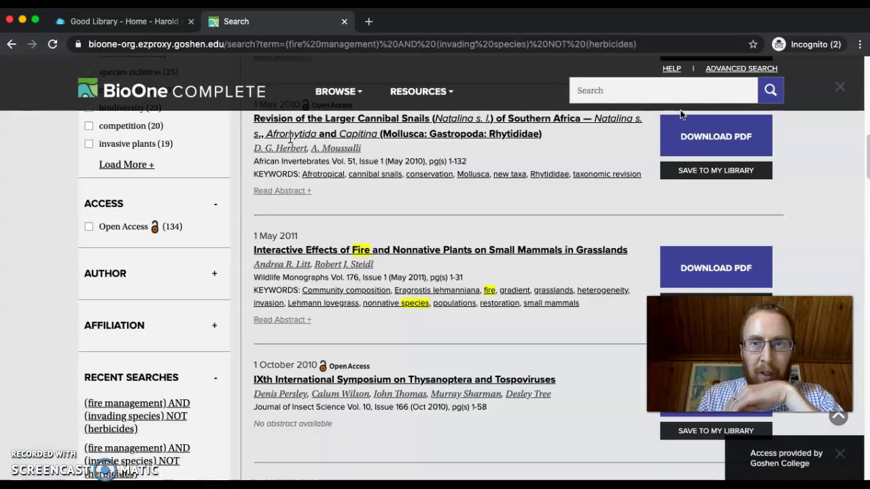
Step: Re-enter the keywords 'fire management', 'invasive species' and 'herbicides' in Advanced Search
left_click(708, 71)
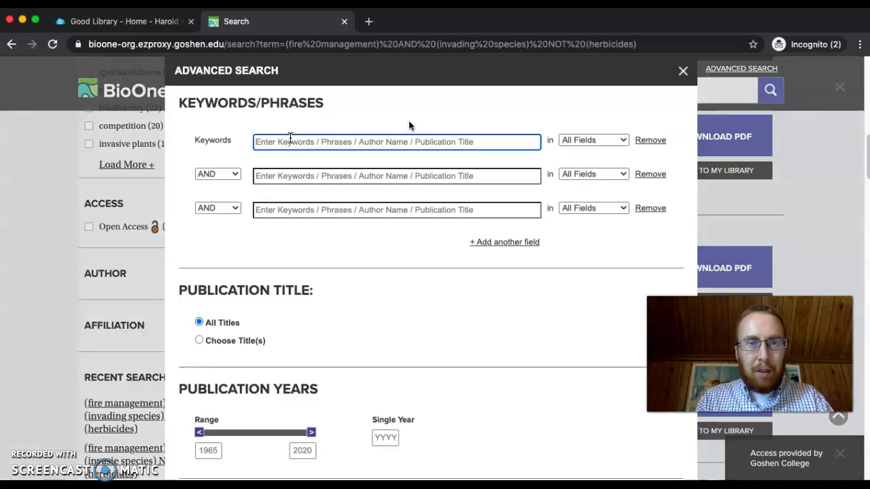
type("fire management")
key("Tab")
key("Tab")
key("Tab")
key("Tab")
type("invasi")
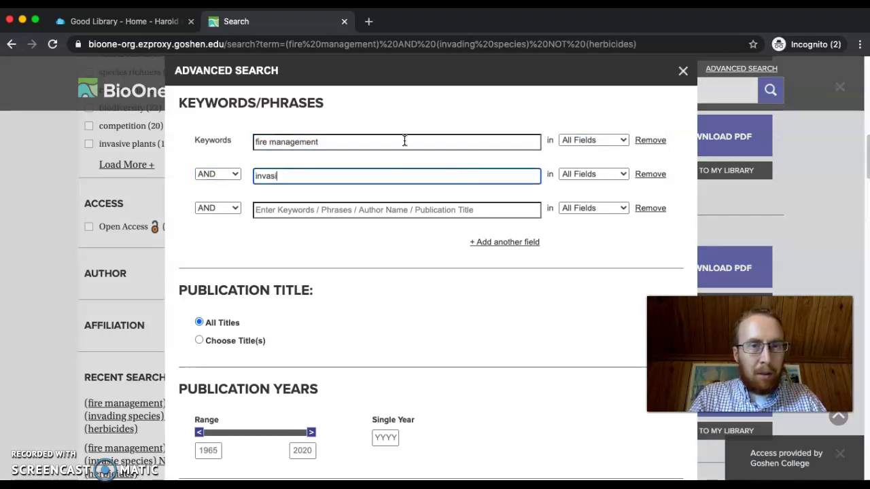
type("ve species")
key("Tab")
key("Tab")
key("Tab")
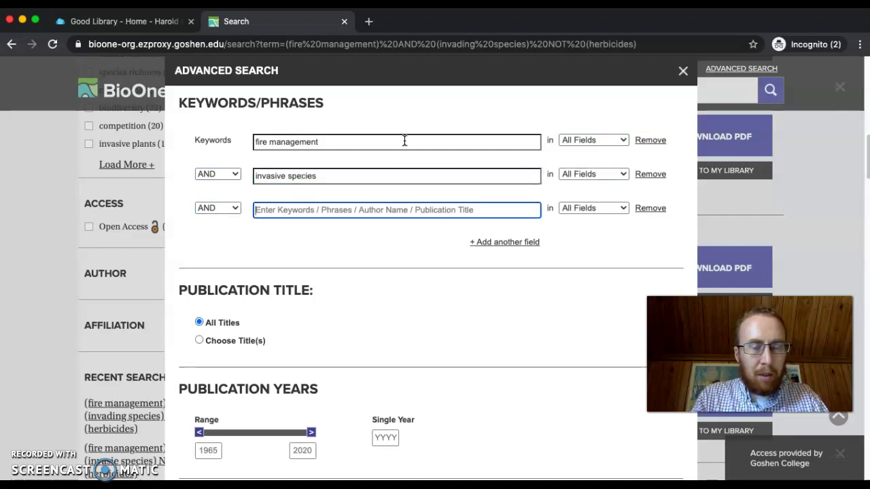
type("herbicides")
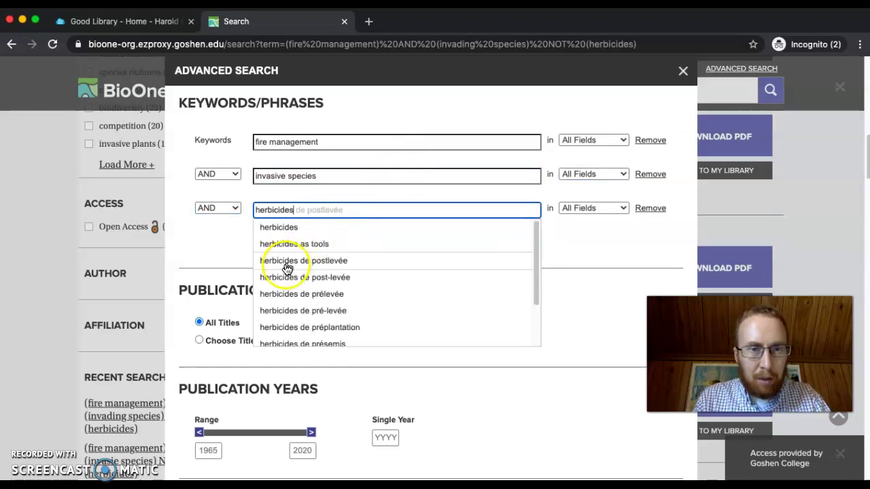
Step: Set the herbicides row's operator to NOT and run the search
left_click(295, 227)
left_click(235, 209)
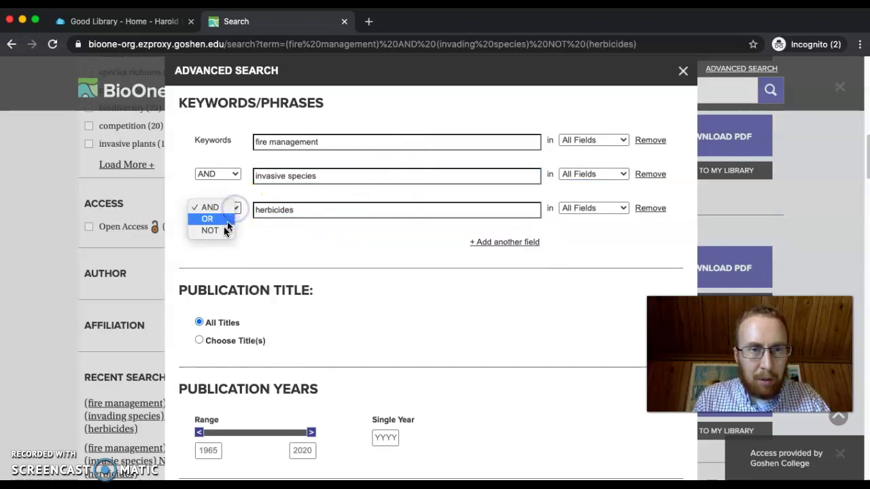
left_click(226, 230)
scroll(426, 295, "down", 1)
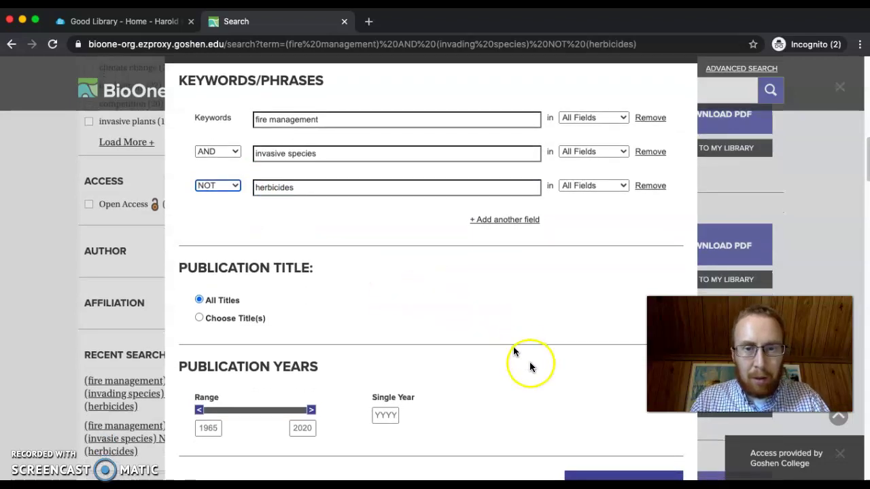
scroll(557, 390, "down", 1)
left_click(597, 460)
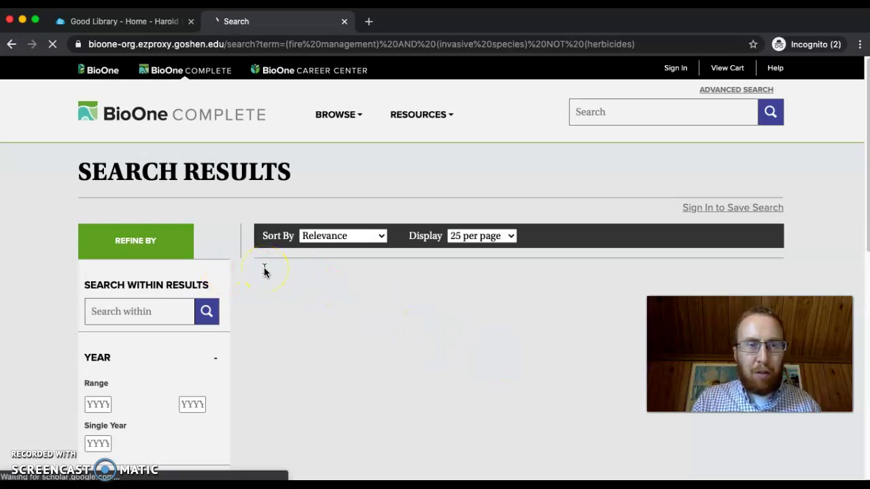
Step: Scroll the 2,395 results down to 'Interactive Effects of Fire and Nonnative Plants on Small Mammals in Grasslands'
left_click(244, 286)
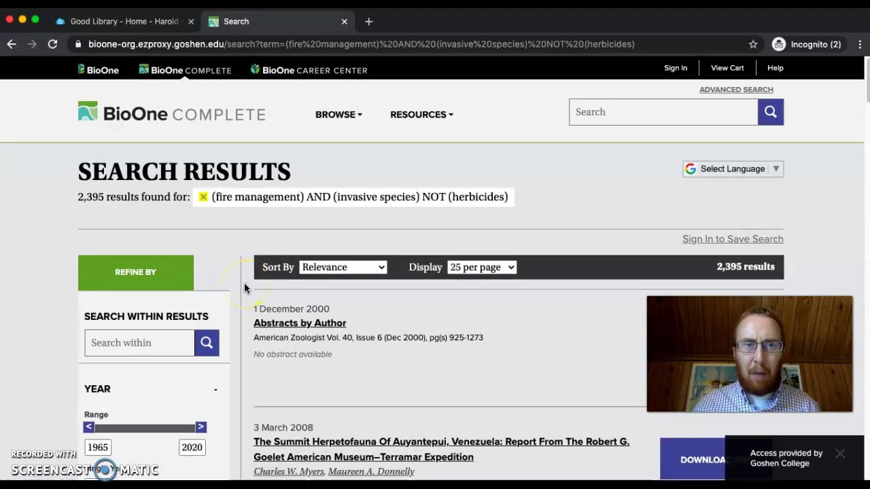
scroll(244, 287, "down", 1)
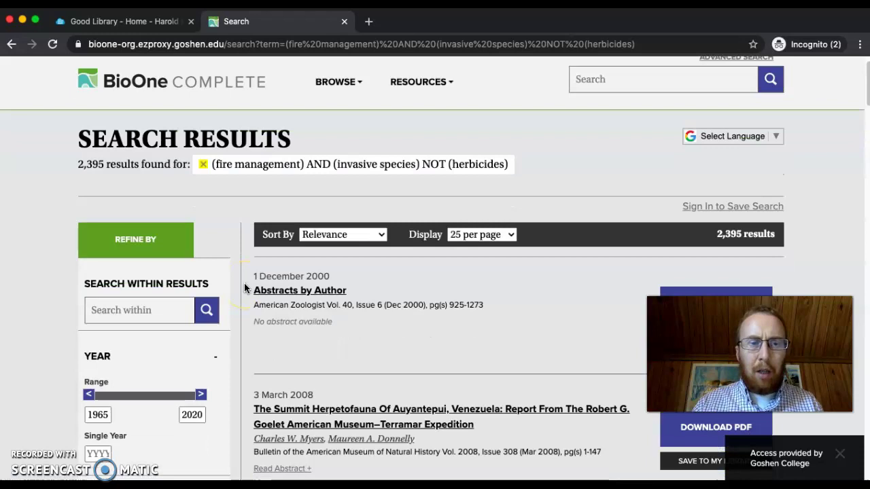
scroll(152, 345, "down", 1)
scroll(152, 345, "down", 2)
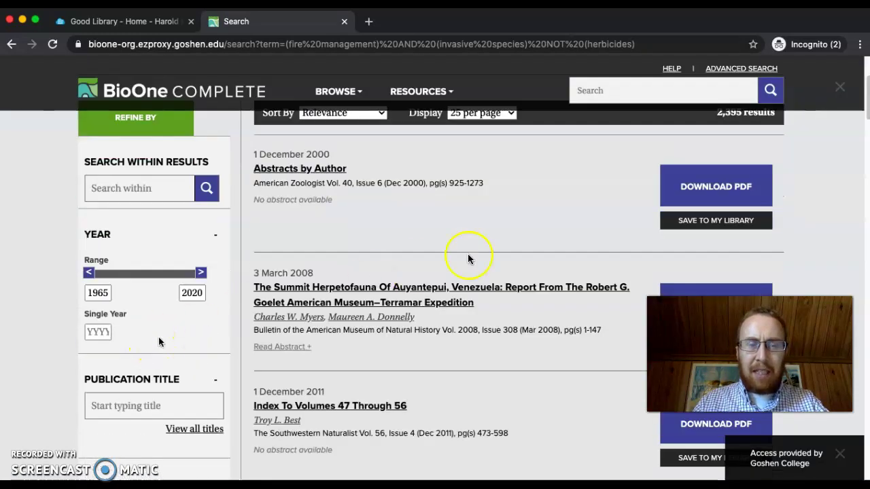
scroll(529, 246, "down", 8)
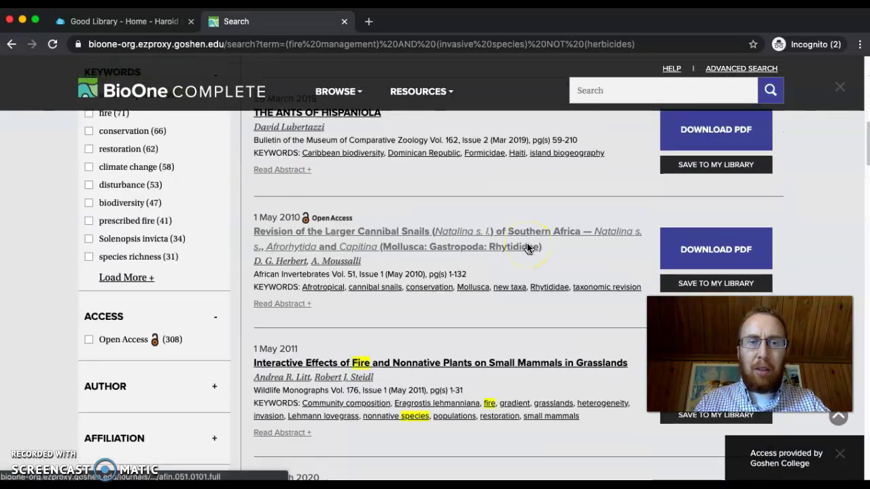
scroll(529, 246, "down", 2)
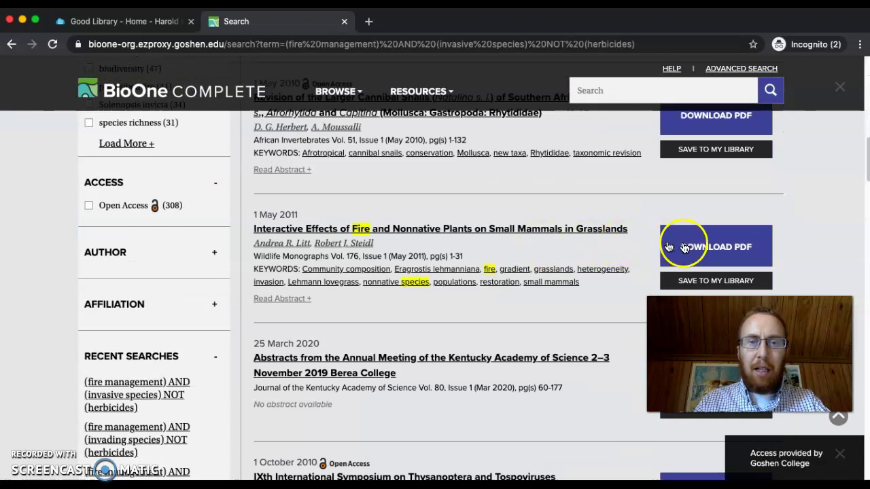